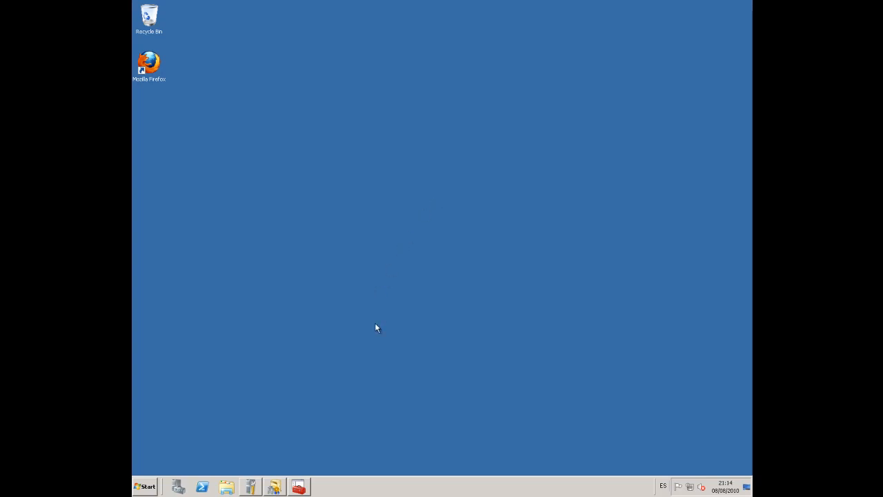
# Open Active Directory Users and Computers maximized with the domain's Users container selected
pyautogui.click(300, 487)
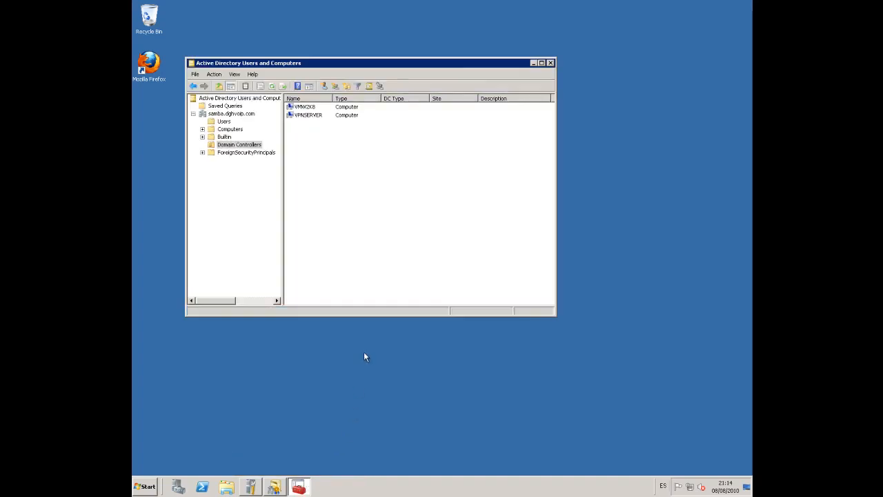
pyautogui.click(232, 113)
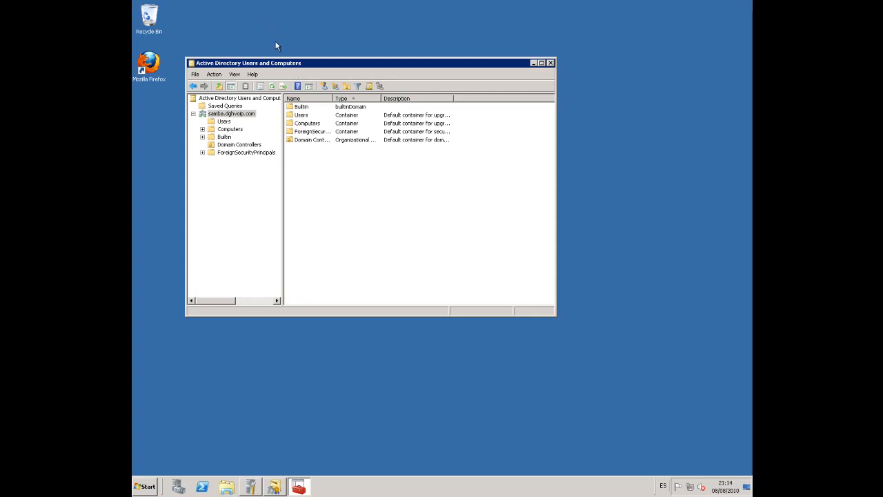
pyautogui.doubleClick(312, 64)
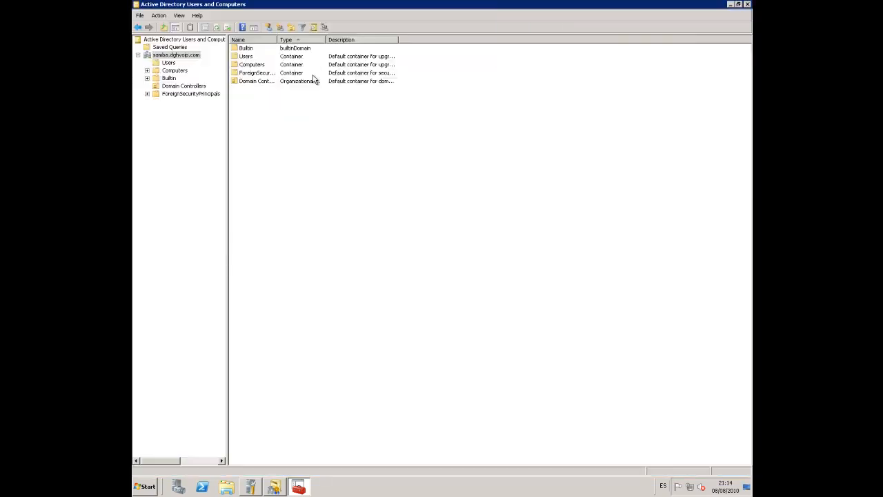
pyautogui.click(170, 63)
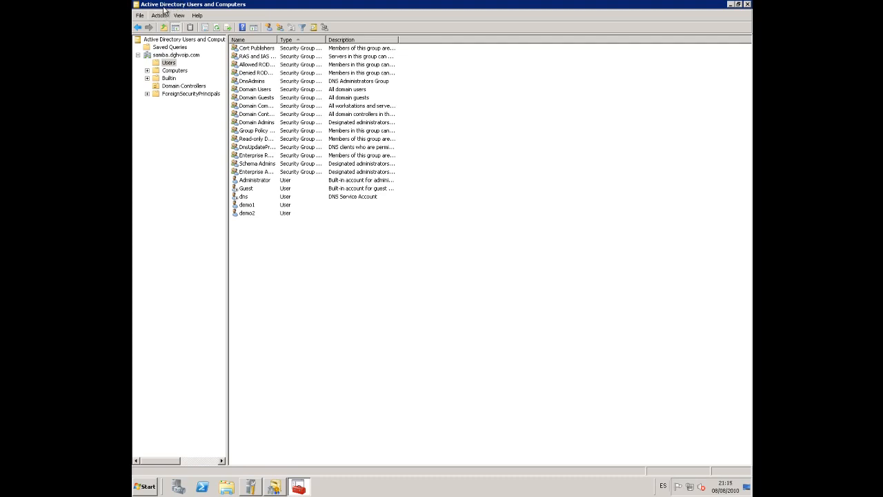
pyautogui.click(170, 63)
# Start a new user in Users with first name demo3 and its logon name
pyautogui.rightClick(261, 232)
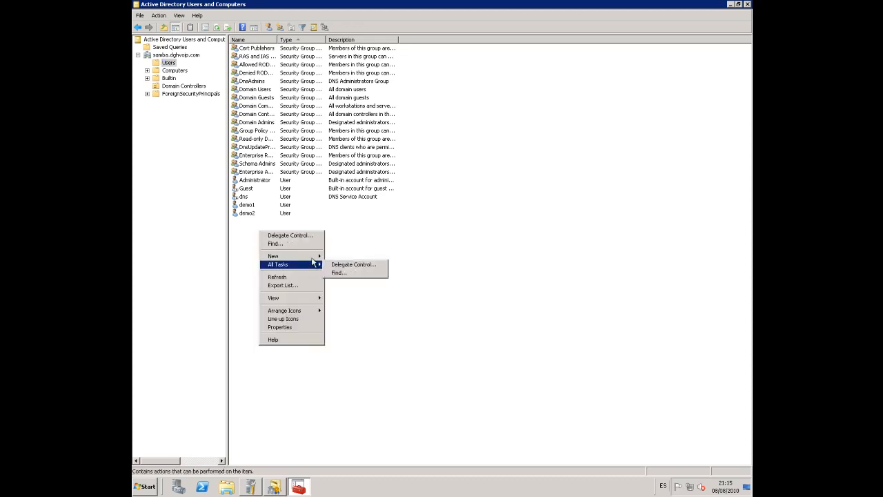
pyautogui.moveTo(316, 258)
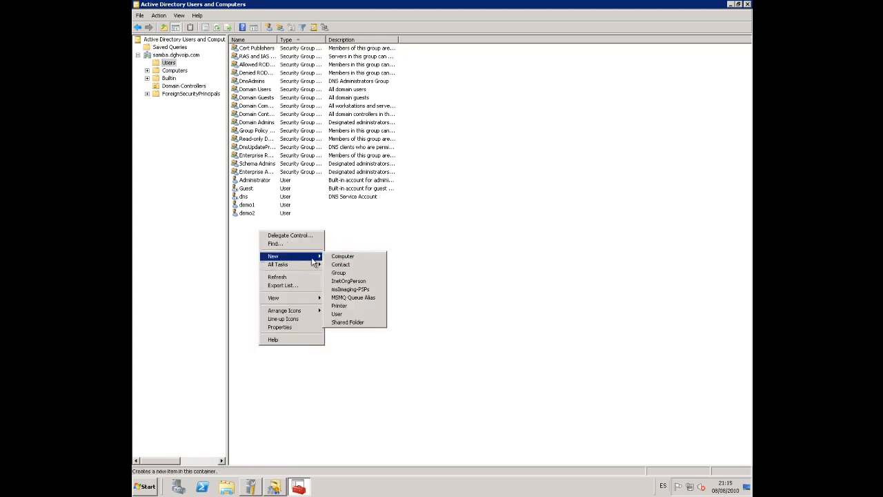
pyautogui.click(347, 314)
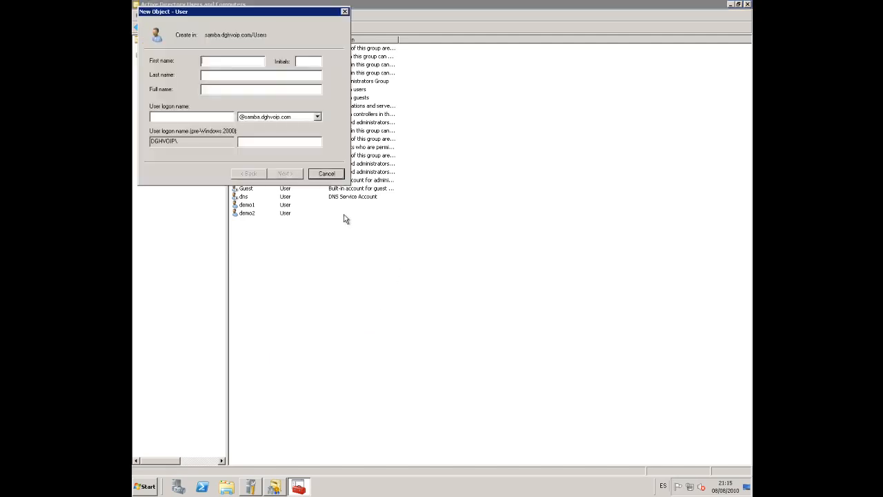
pyautogui.write('demo3')
pyautogui.press('Tab')
pyautogui.click(171, 116)
pyautogui.write('demo3')
pyautogui.press('Tab')
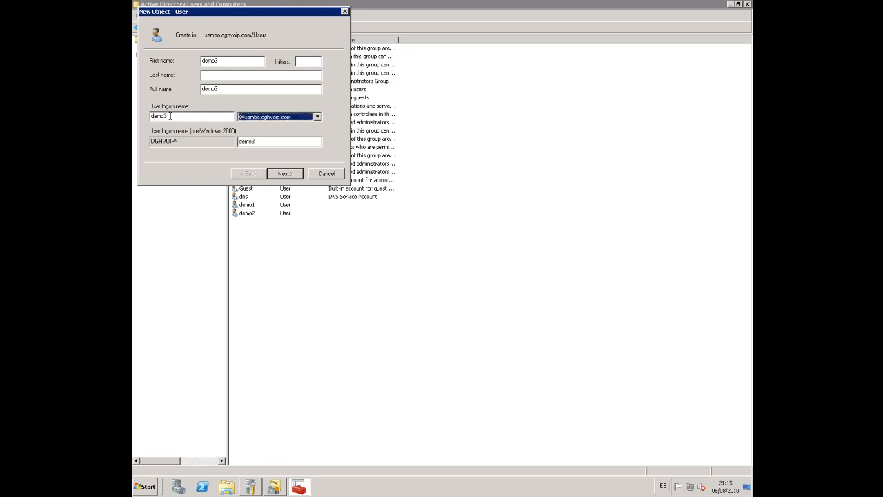
# Enter and confirm the account password and set it to never expire
pyautogui.click(285, 173)
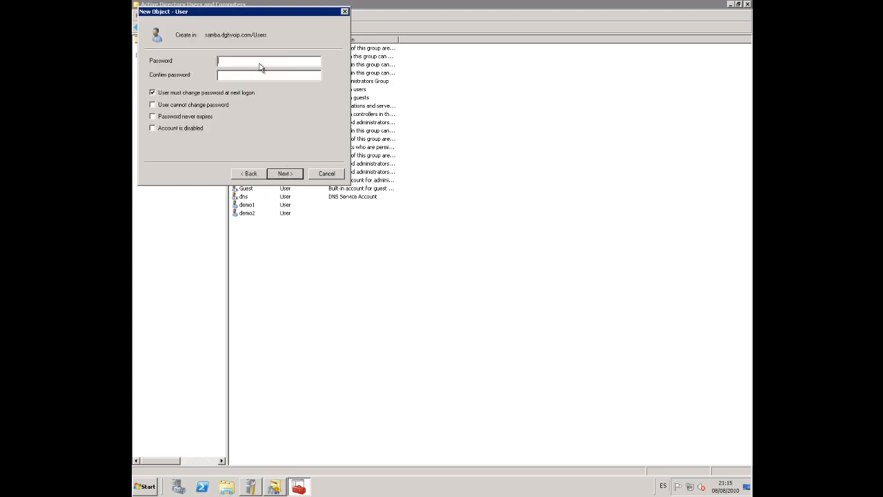
pyautogui.write('123456')
pyautogui.press('Tab')
pyautogui.write('123456')
pyautogui.click(191, 115)
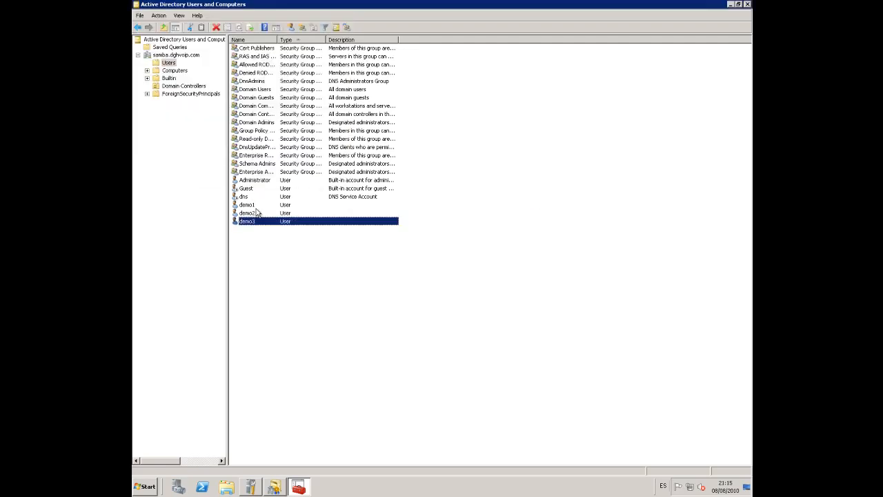
# Finish creating demo3, then add organizational unit 'User Folder Redirection' under samba.dghvoip.com
pyautogui.keyDown('ctrl'); pyautogui.click(250, 207); pyautogui.keyUp('ctrl')
pyautogui.click(195, 180)
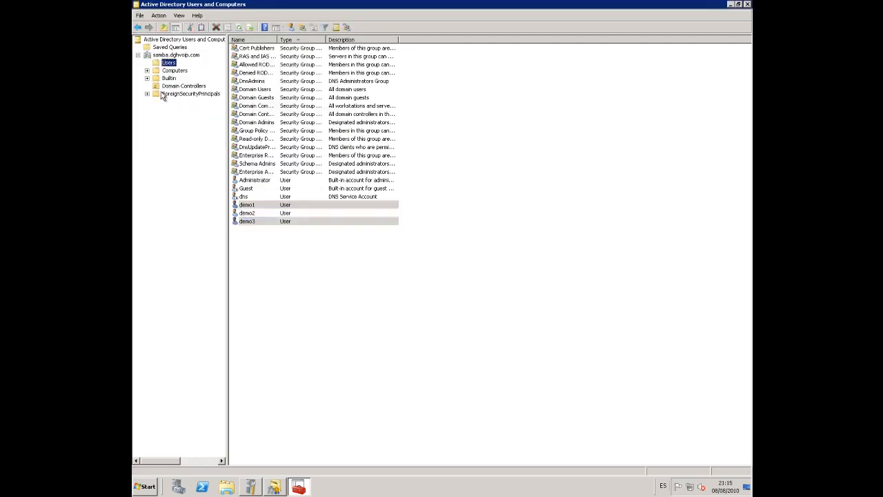
pyautogui.click(167, 56)
pyautogui.rightClick(167, 56)
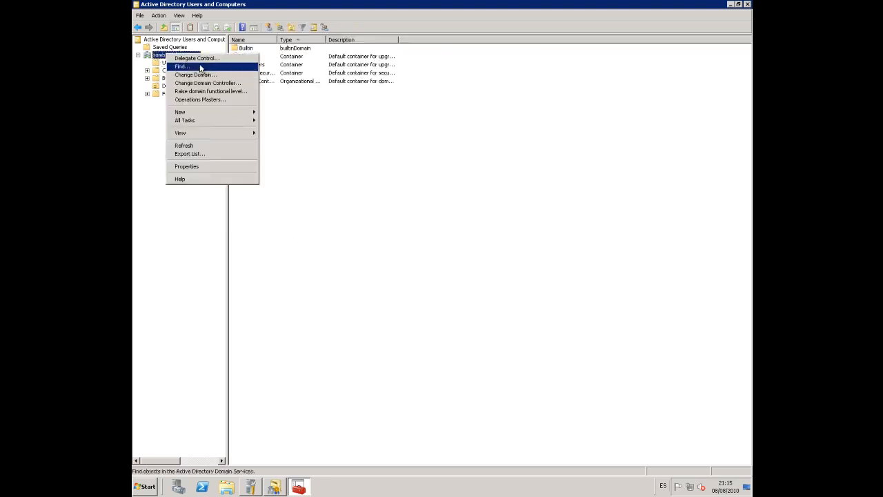
pyautogui.moveTo(234, 113)
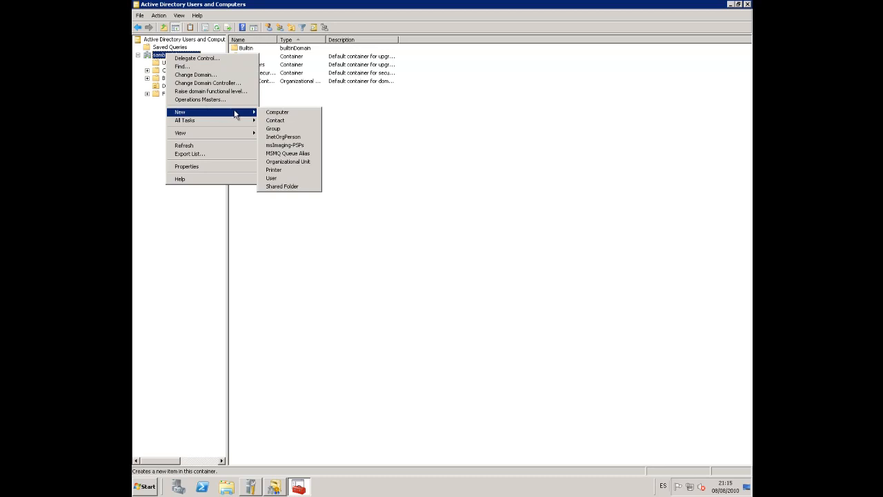
pyautogui.click(301, 161)
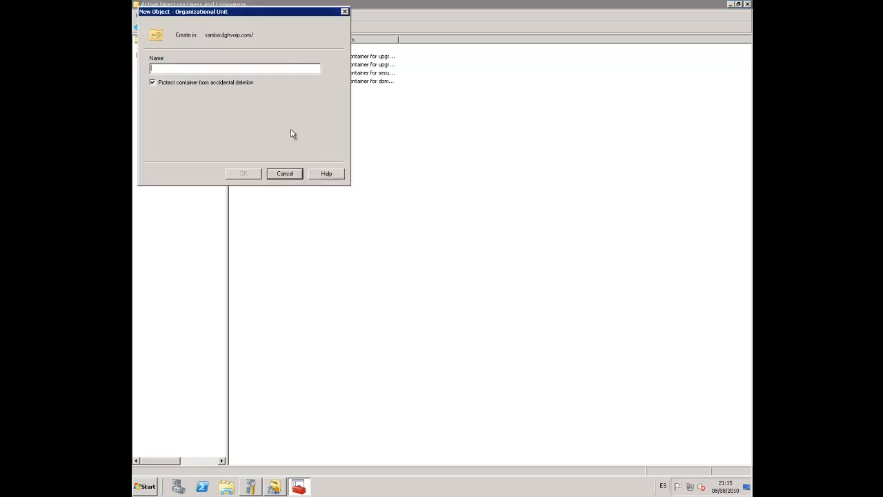
pyautogui.write('Use')
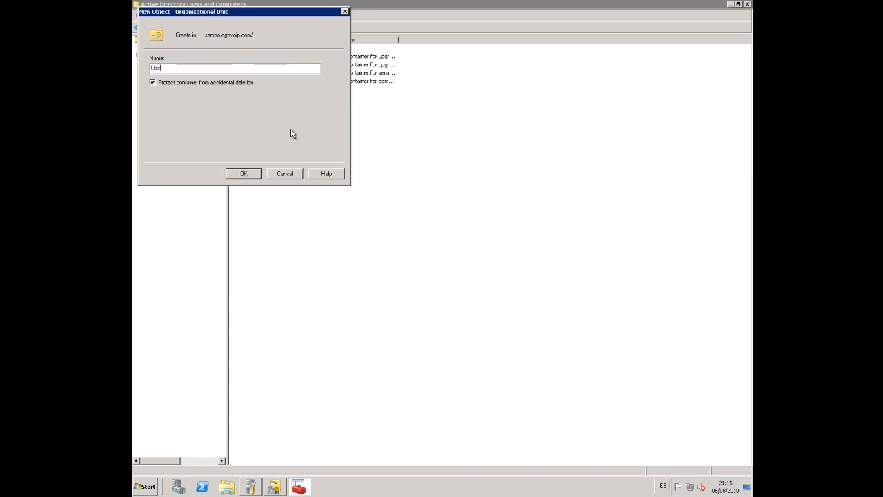
pyautogui.write('r Folder Redirection')
pyautogui.press('Return')
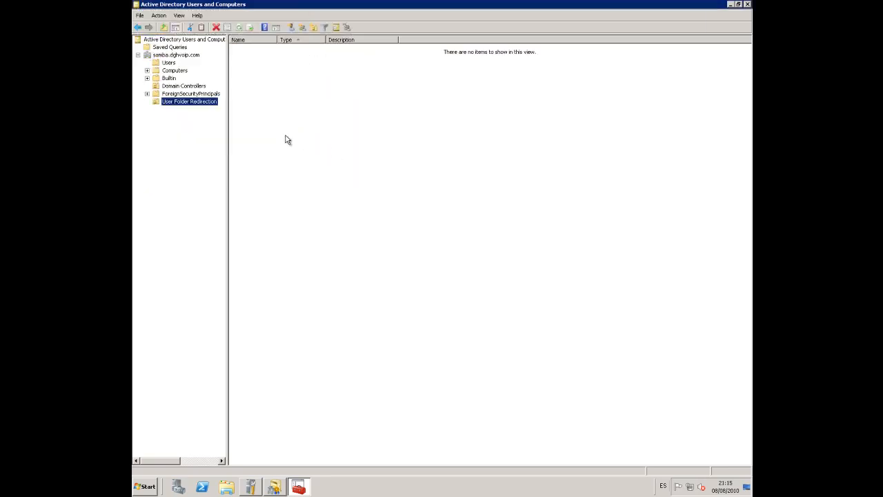
# Select demo1, demo2 and demo3 in Users and move them into User Folder Redirection
pyautogui.click(168, 62)
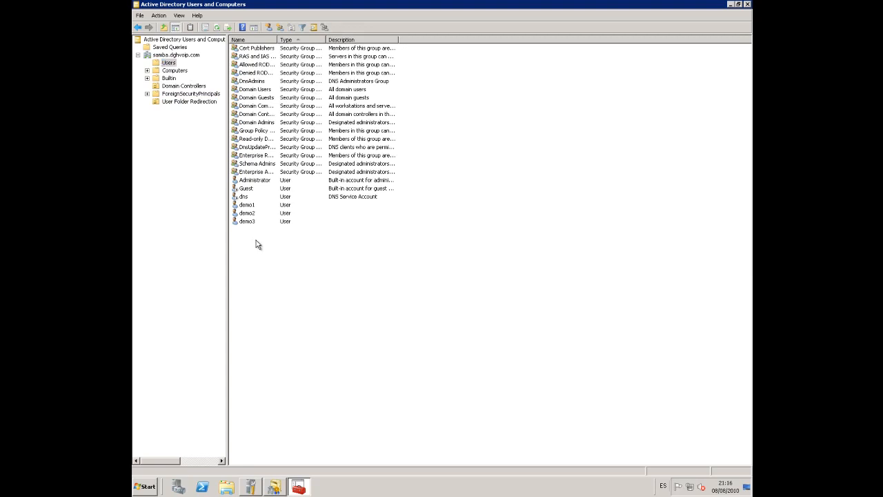
pyautogui.moveTo(255, 239); pyautogui.dragTo(250, 215)
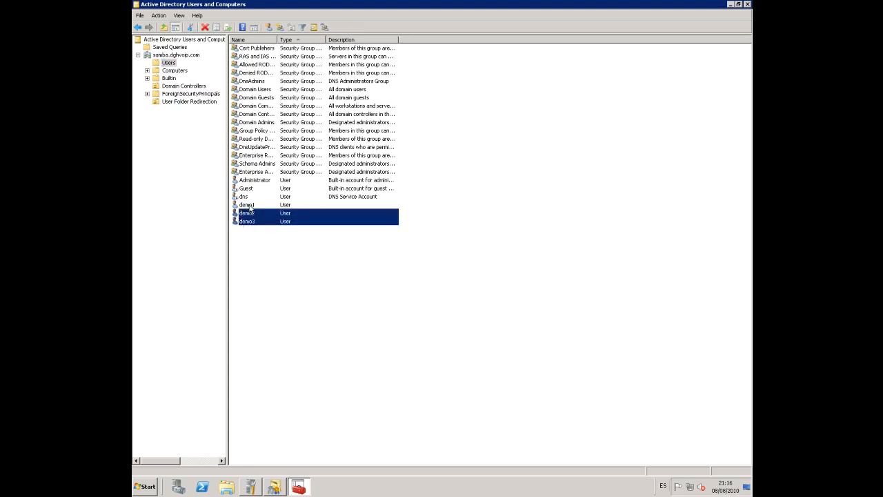
pyautogui.keyDown('ctrl'); pyautogui.click(238, 205); pyautogui.keyUp('ctrl')
pyautogui.moveTo(238, 207); pyautogui.dragTo(180, 105)
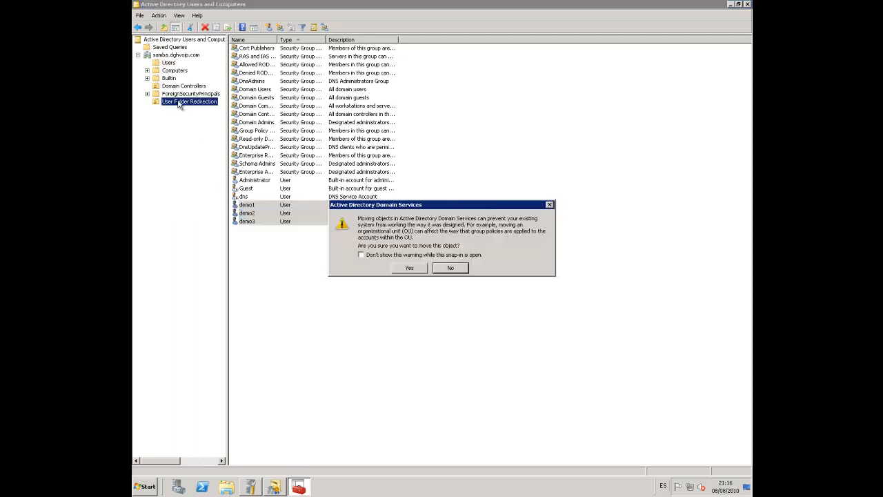
pyautogui.click(409, 268)
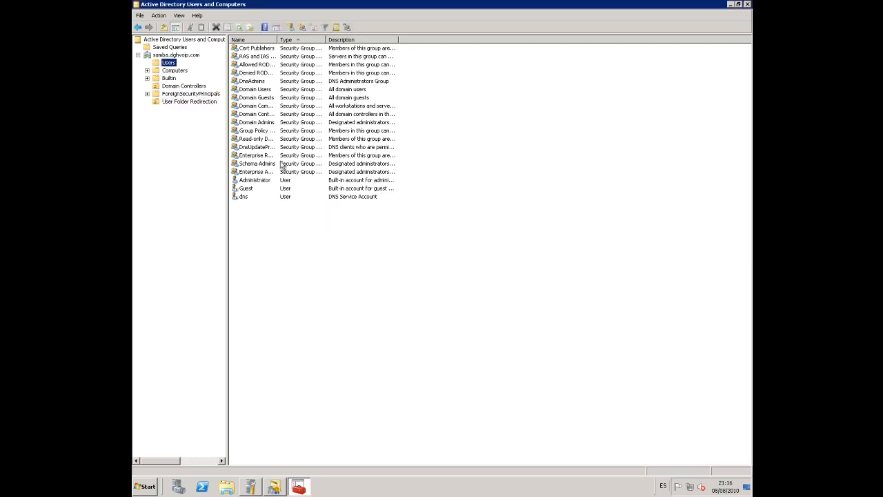
# Launch Group Policy Management and select User Folder Redirection under samba.dghvoip.com
pyautogui.click(141, 487)
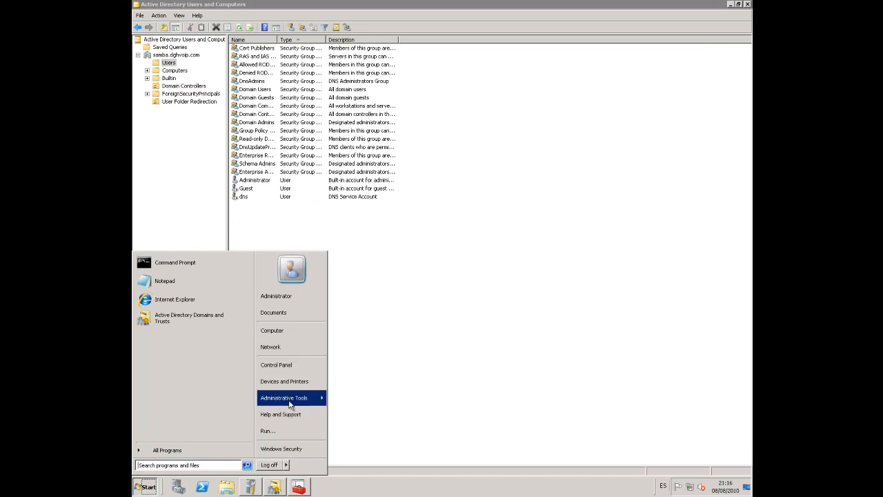
pyautogui.moveTo(293, 405)
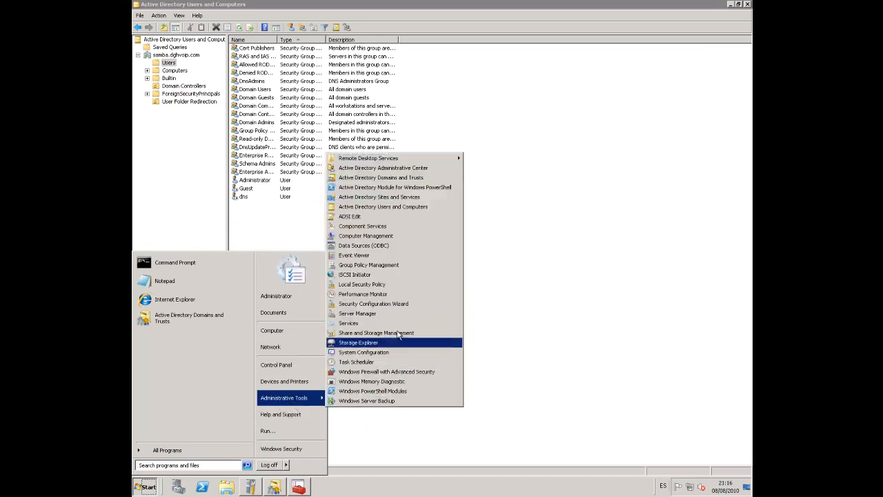
pyautogui.click(394, 266)
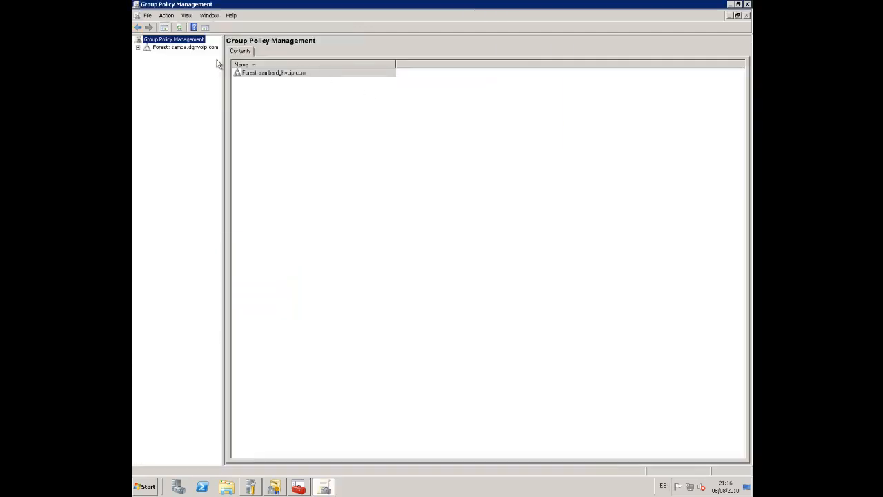
pyautogui.click(168, 49)
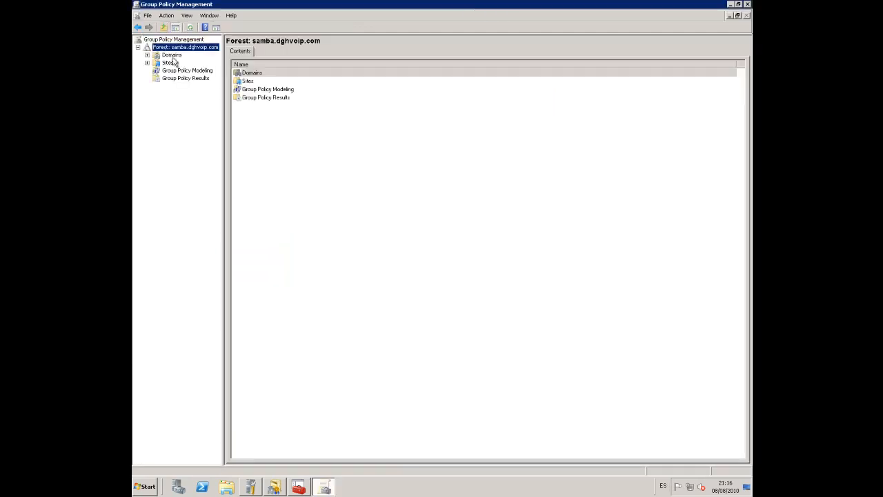
pyautogui.doubleClick(172, 55)
pyautogui.doubleClick(188, 63)
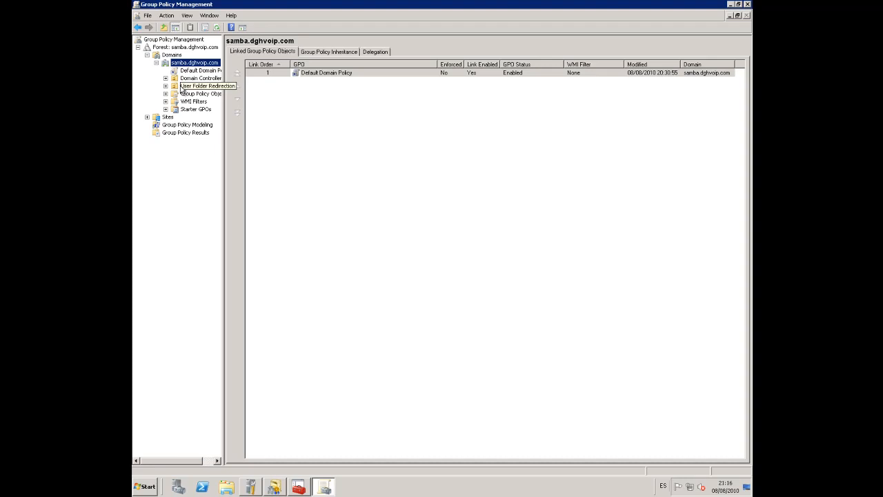
pyautogui.click(181, 86)
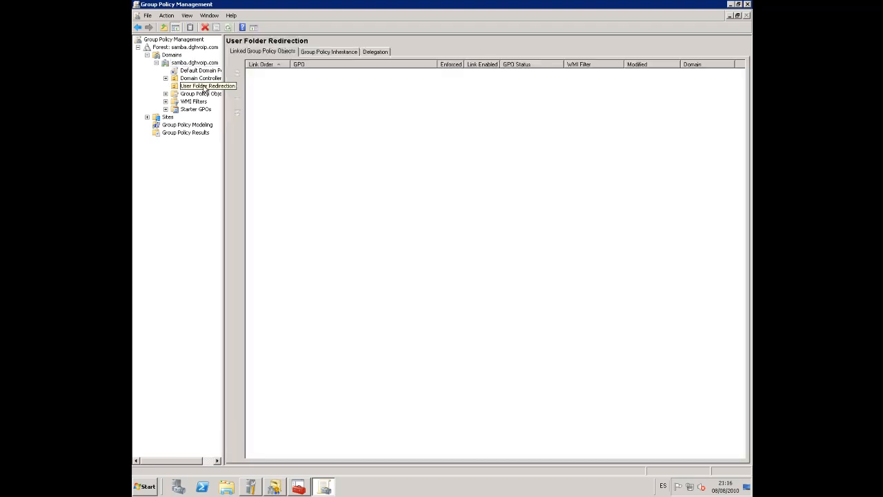
# Create a new GPO named Redirections linked to User Folder Redirection
pyautogui.rightClick(204, 89)
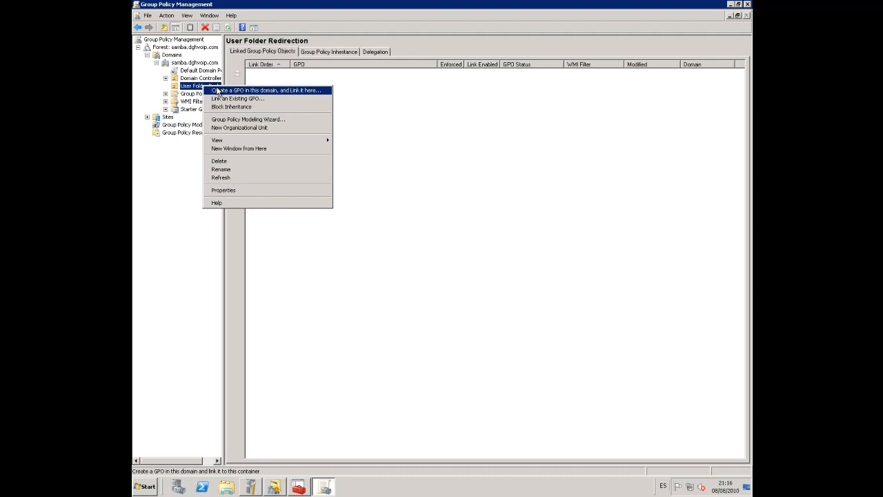
pyautogui.click(219, 90)
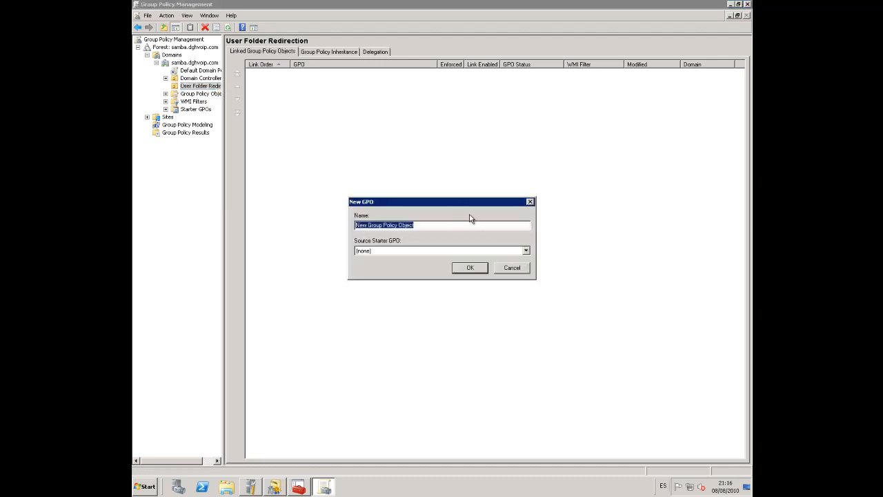
pyautogui.write('Redirecti')
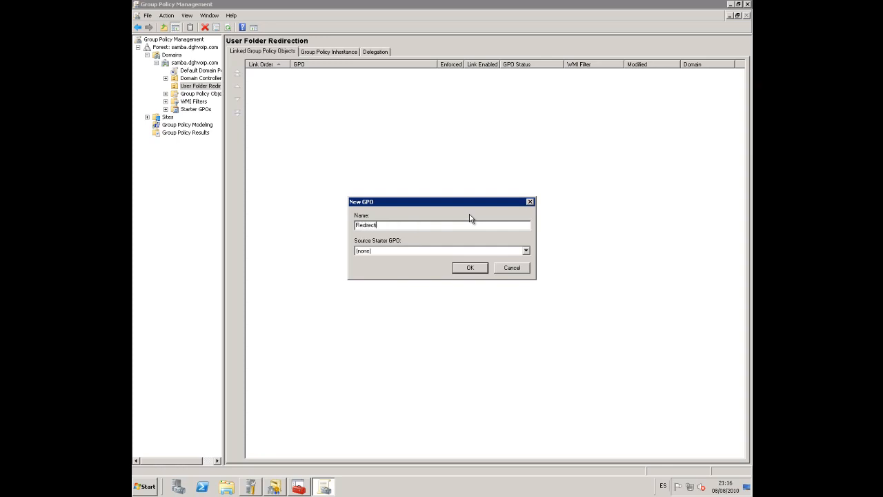
pyautogui.write('ons')
pyautogui.press('Return')
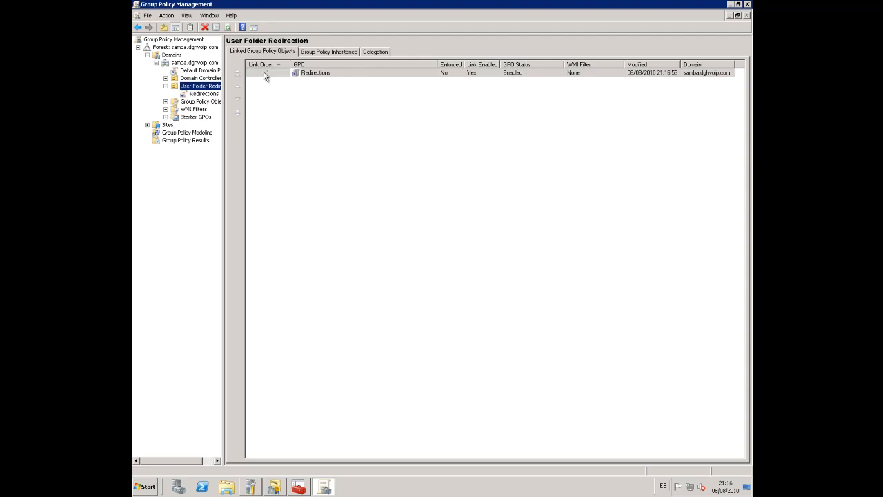
# Open the Redirections GPO for editing
pyautogui.rightClick(264, 74)
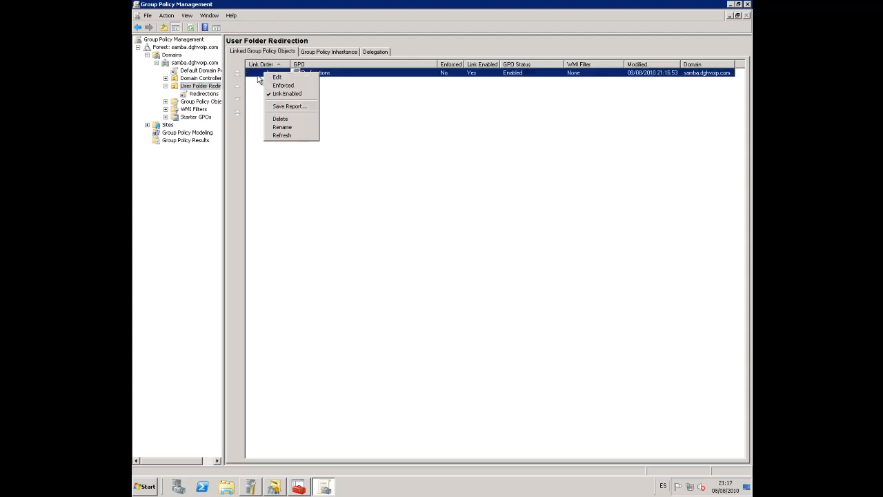
pyautogui.rightClick(332, 71)
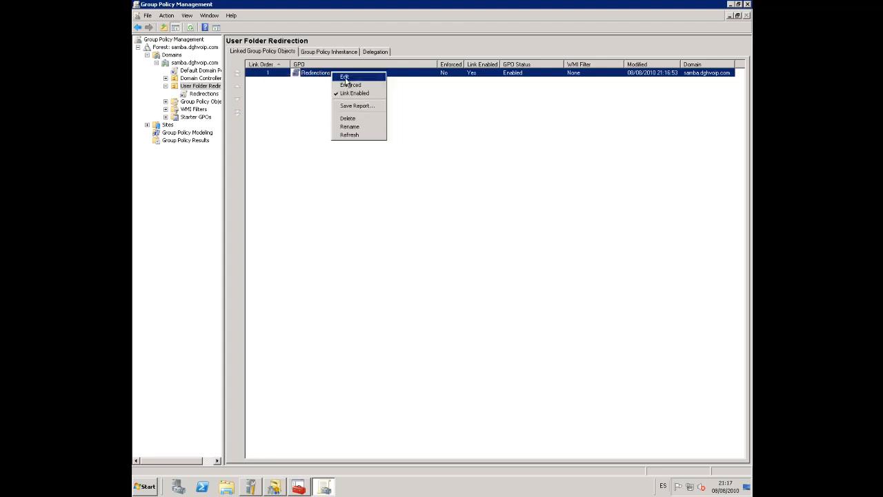
pyautogui.click(345, 78)
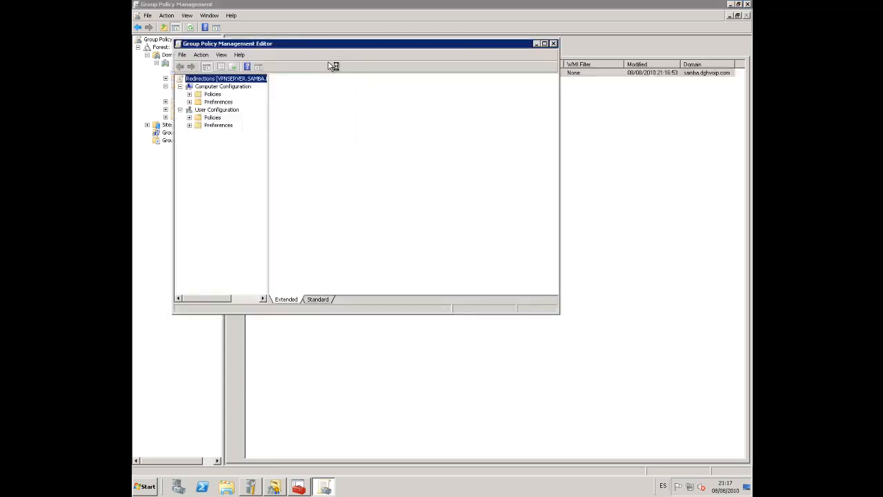
# Maximize the editor and expand User Configuration > Policies > Windows Settings > Folder Redirection to Documents
pyautogui.doubleClick(334, 46)
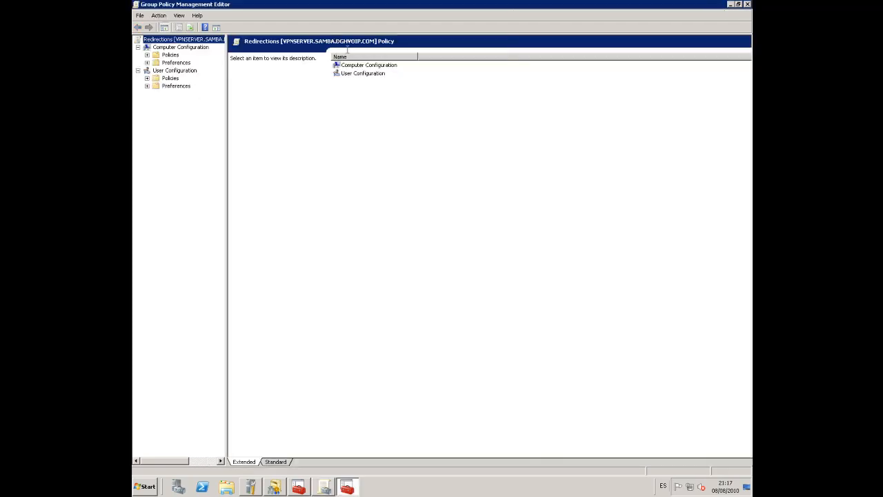
pyautogui.doubleClick(368, 74)
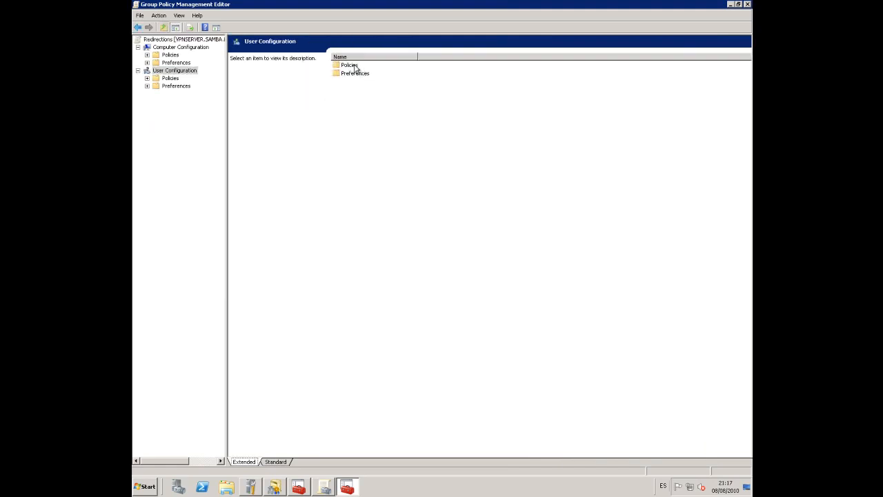
pyautogui.doubleClick(350, 65)
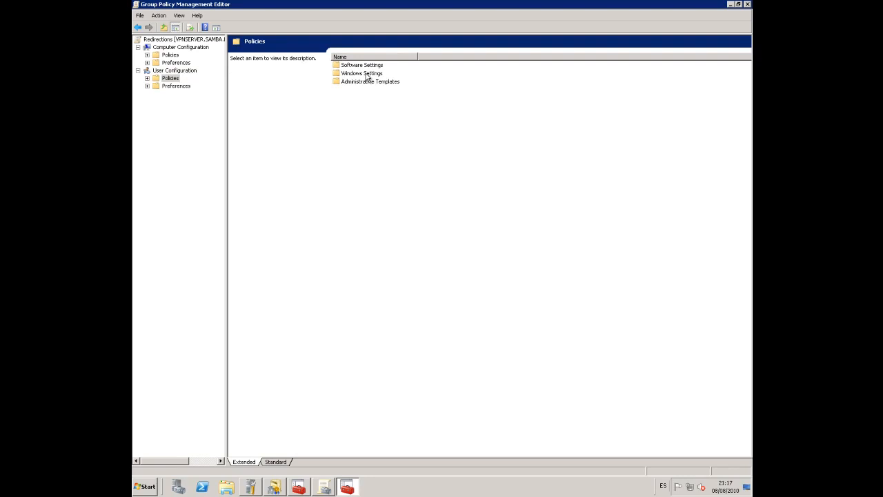
pyautogui.doubleClick(367, 74)
pyautogui.click(356, 82)
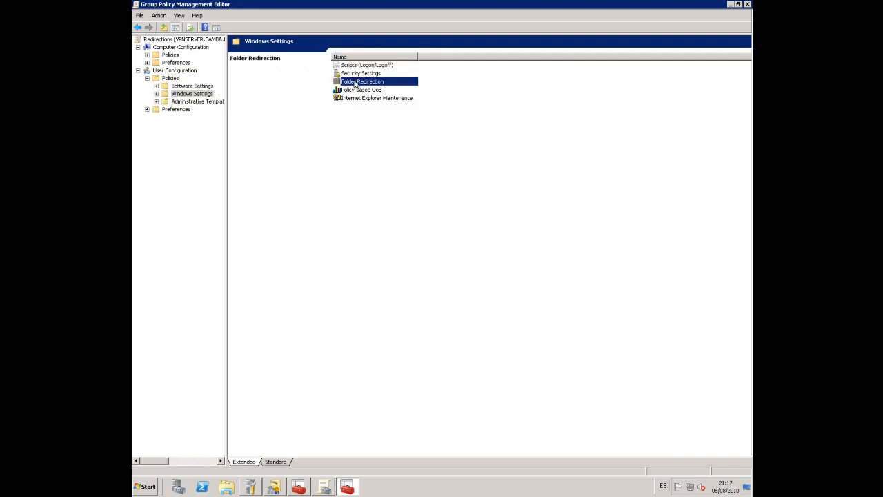
pyautogui.doubleClick(356, 83)
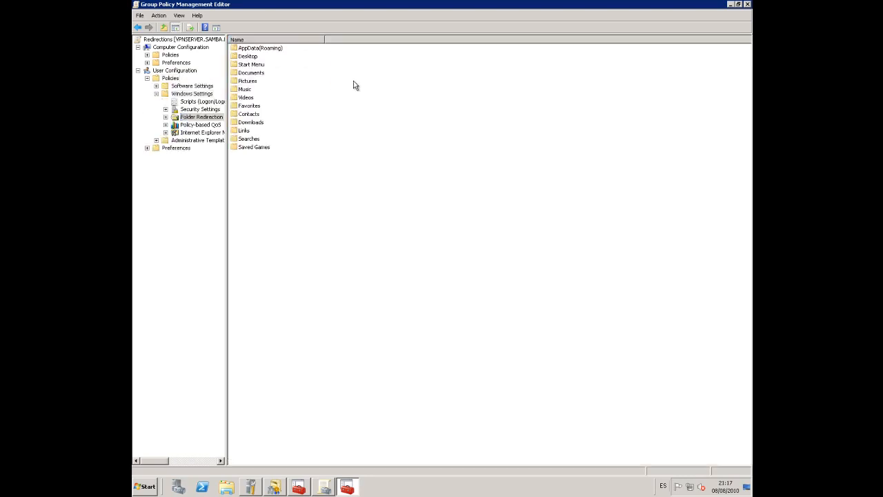
pyautogui.rightClick(256, 74)
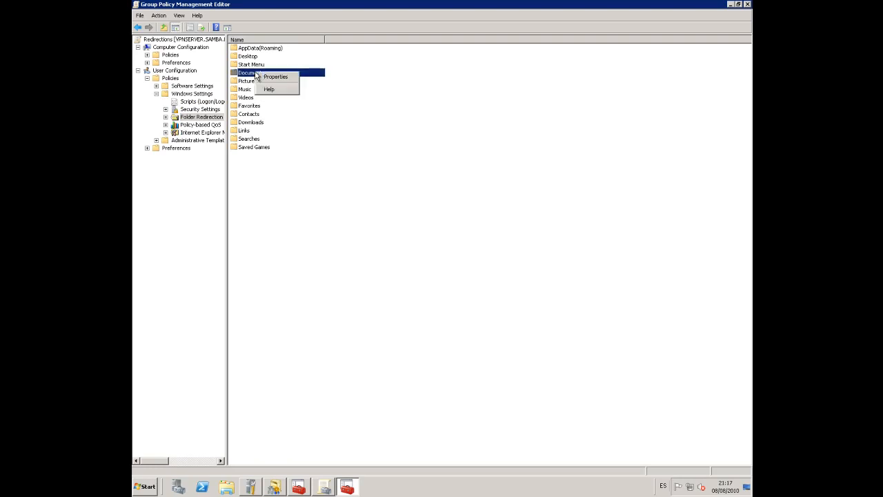
# Set Documents redirection to 'Advanced - Specify locations for various user groups' and begin adding a group
pyautogui.click(281, 78)
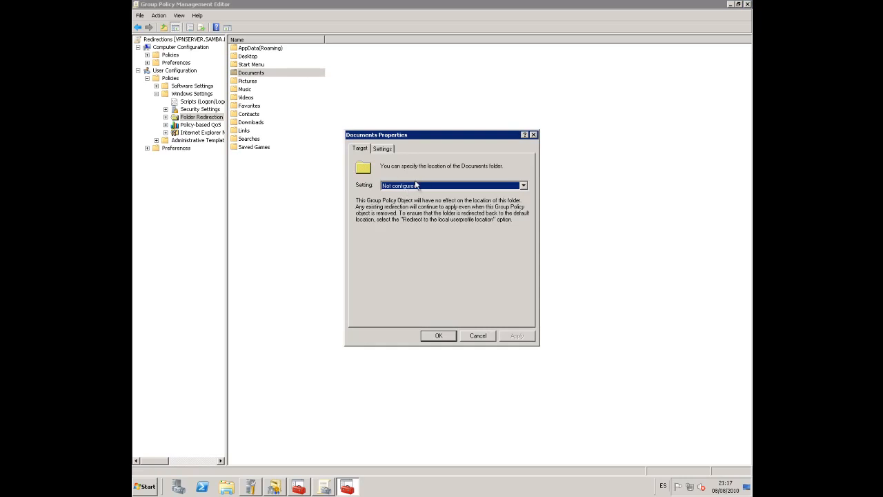
pyautogui.click(420, 187)
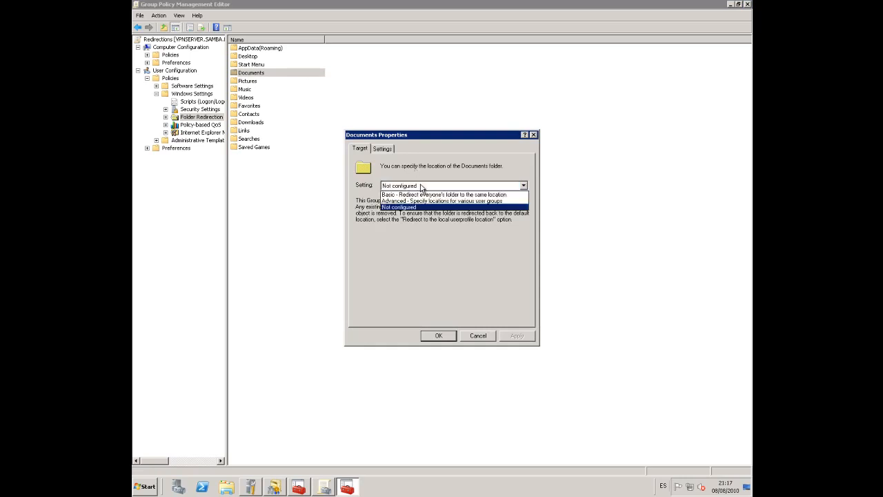
pyautogui.click(418, 202)
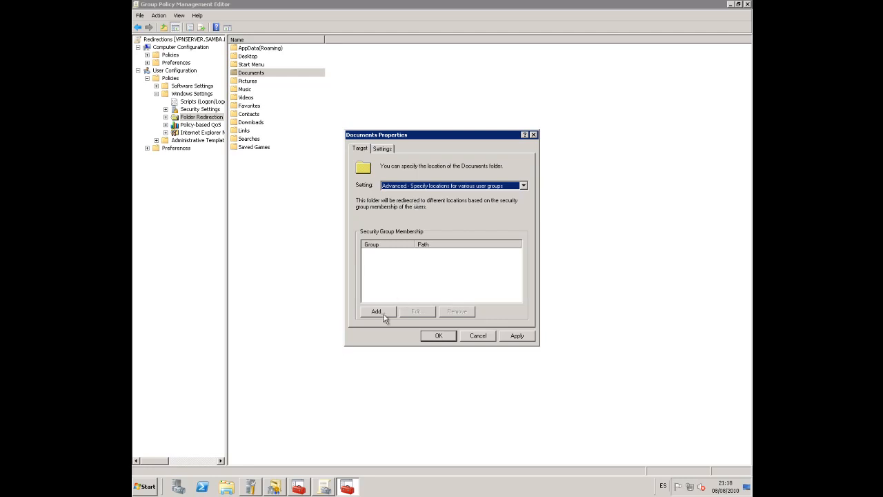
pyautogui.click(378, 312)
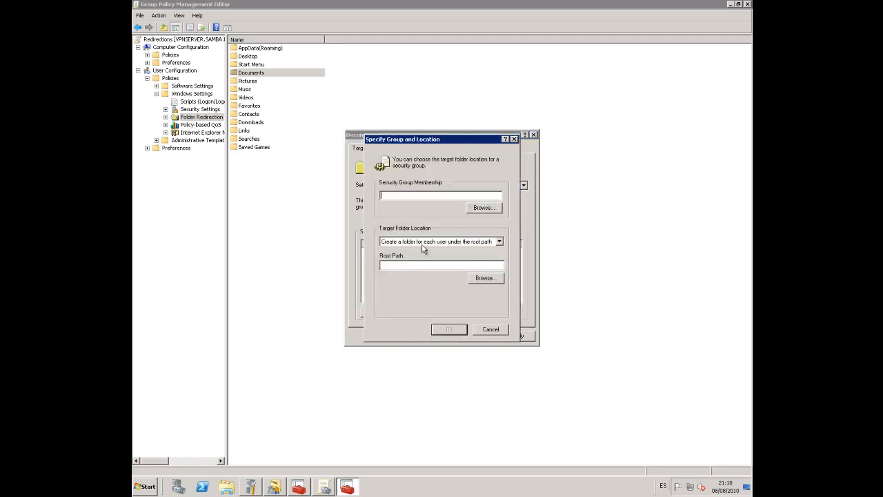
# Choose Domain Users as the security group by searching for 'doma'
pyautogui.click(482, 209)
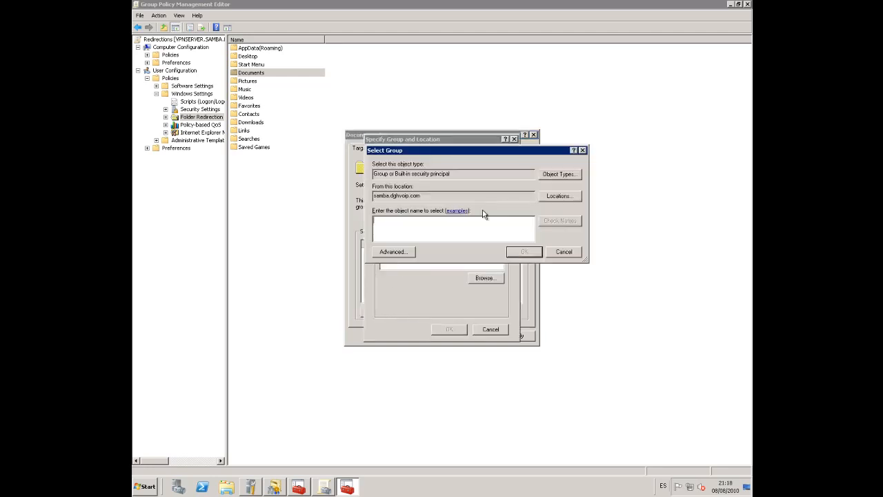
pyautogui.write('doma')
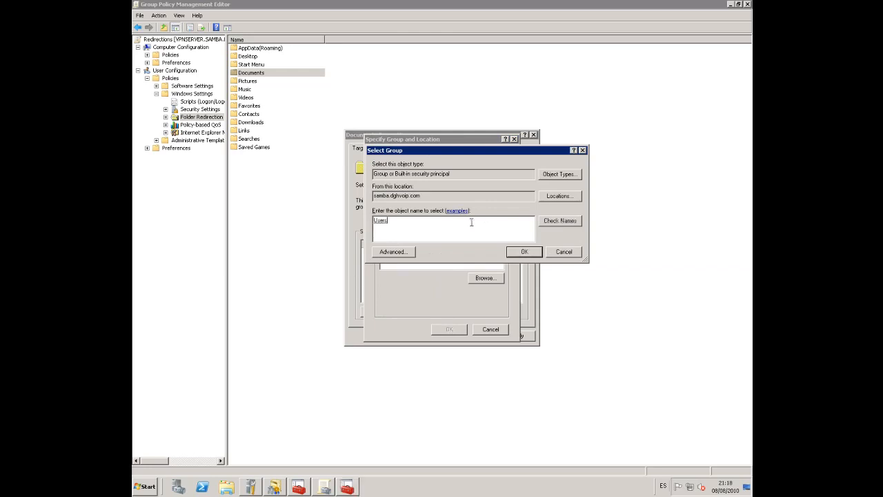
pyautogui.click(560, 221)
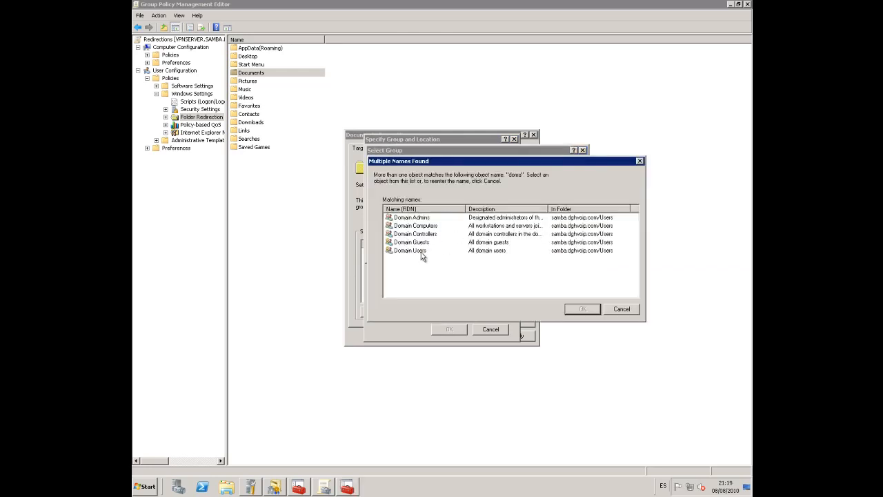
pyautogui.click(414, 250)
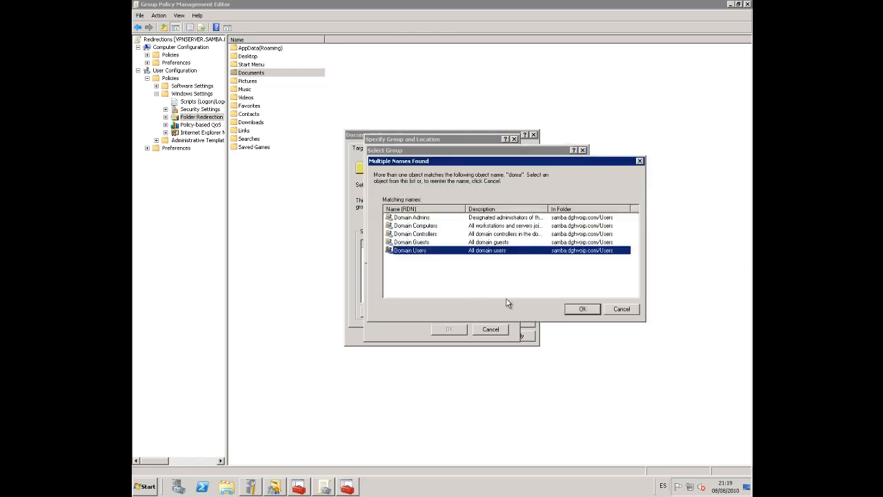
pyautogui.click(582, 309)
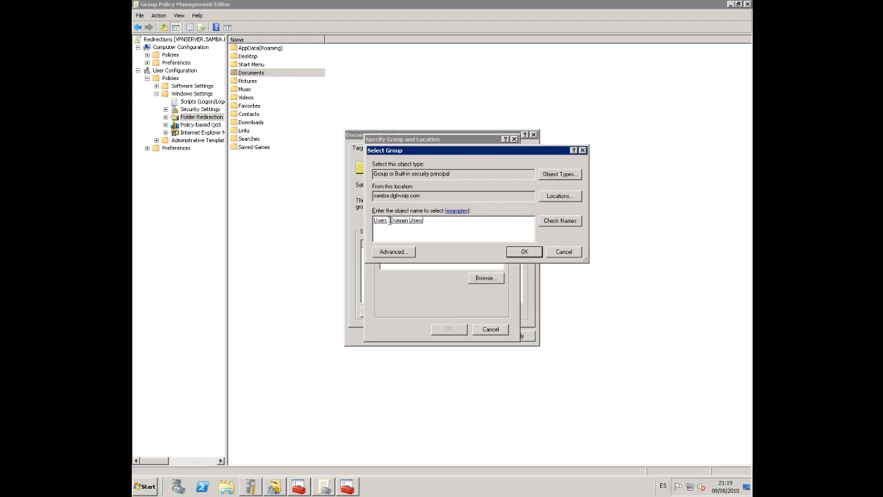
pyautogui.moveTo(389, 220); pyautogui.dragTo(293, 220)
pyautogui.press('Delete')
pyautogui.press('Delete')
pyautogui.click(524, 253)
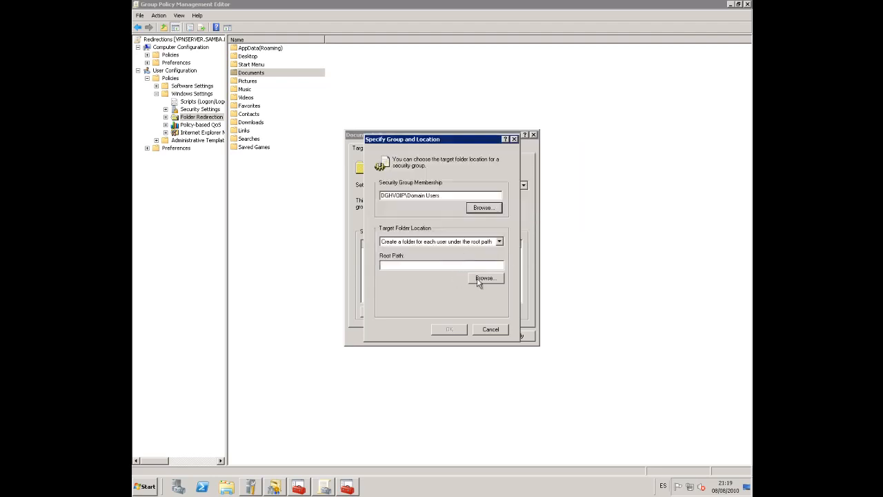
# Enter the root path \\vpnserver.samba.dghvoip.com\profiles
pyautogui.click(469, 265)
pyautogui.write('\\\\vp')
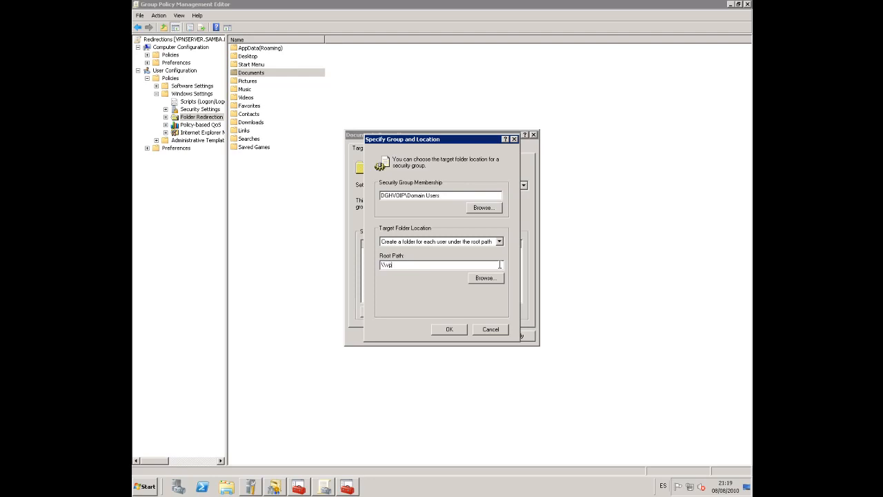
pyautogui.write('nserver.samba.dghvoip.com\\pro')
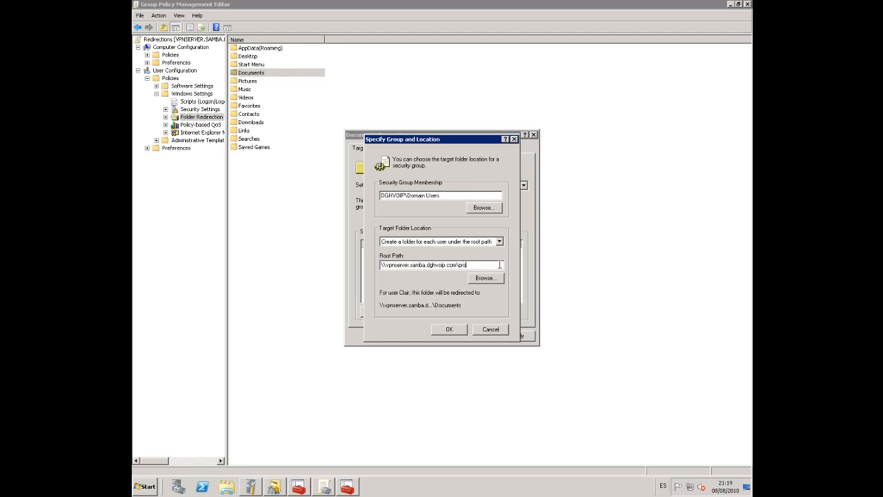
pyautogui.write('files')
# Confirm the Domain Users entry with its profiles root path
pyautogui.click(455, 329)
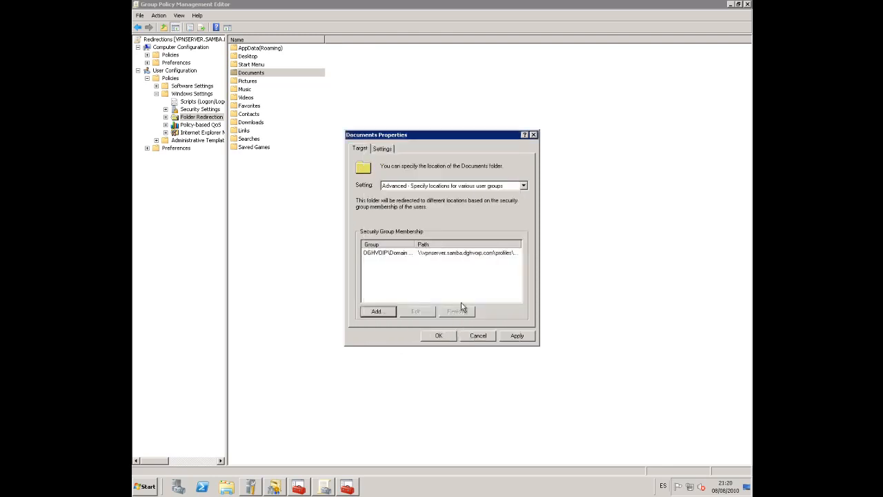
pyautogui.click(436, 254)
pyautogui.click(436, 254)
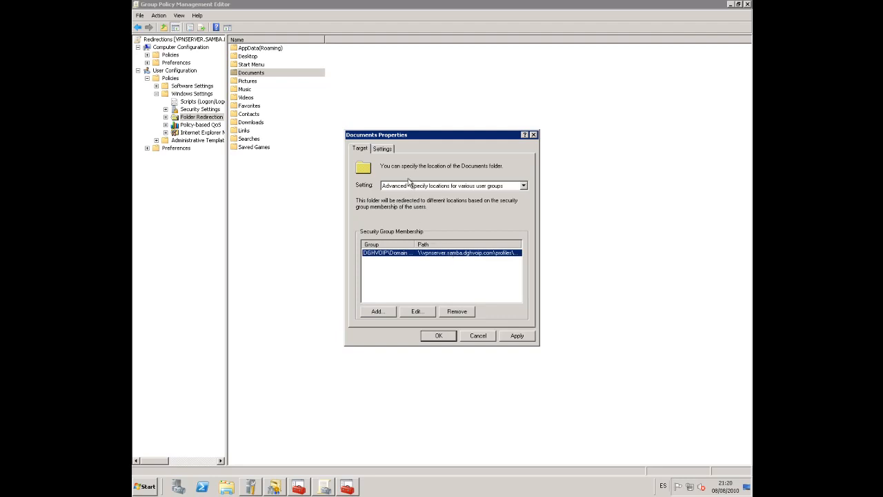
# Also apply Documents redirection to Windows 2000/XP/2003, save, and let Pictures, Music, Videos follow
pyautogui.click(383, 149)
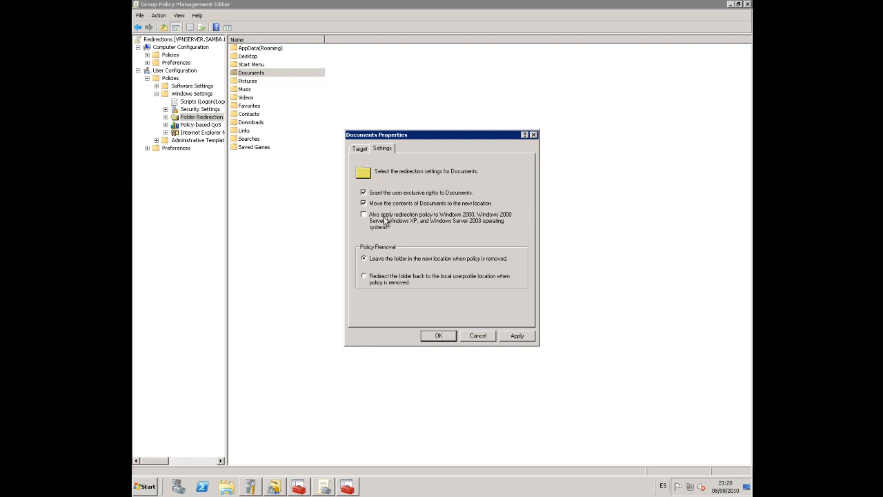
pyautogui.click(385, 220)
pyautogui.click(445, 336)
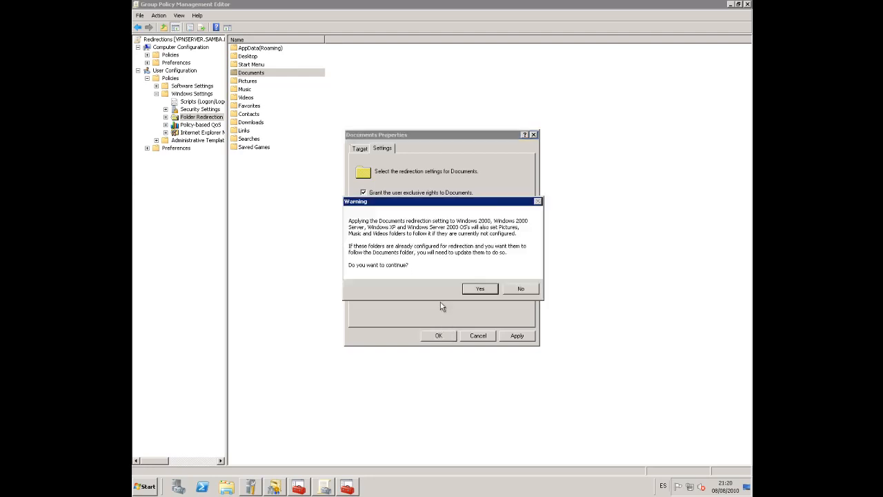
pyautogui.click(473, 292)
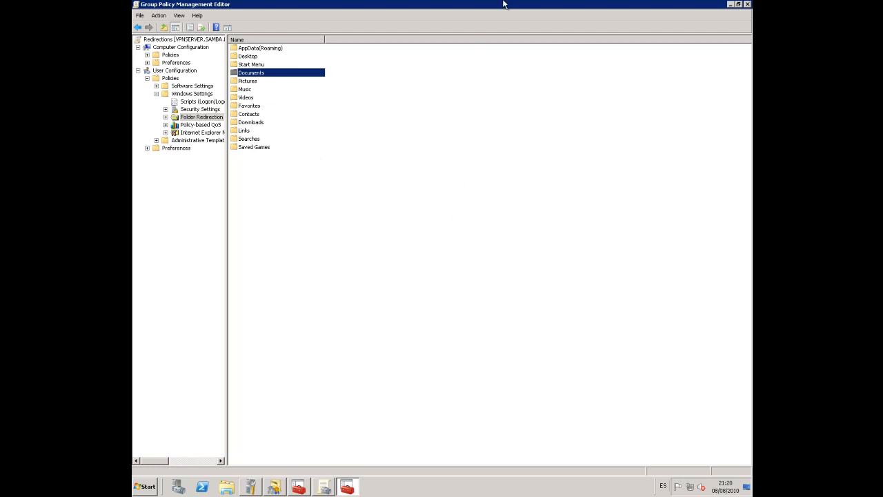
# Switch to the win7 virtual machine and log on with the domain user's password
pyautogui.doubleClick(465, 7)
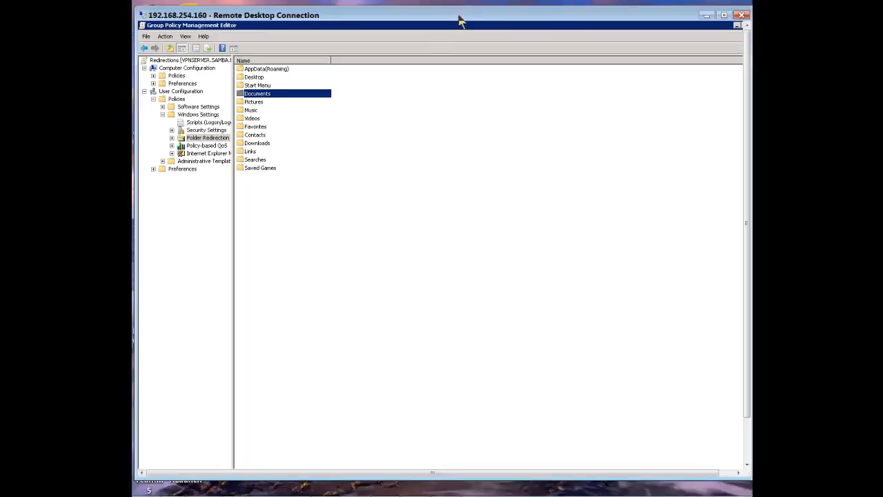
pyautogui.doubleClick(319, 15)
pyautogui.hotkey('alt', 'Tab')
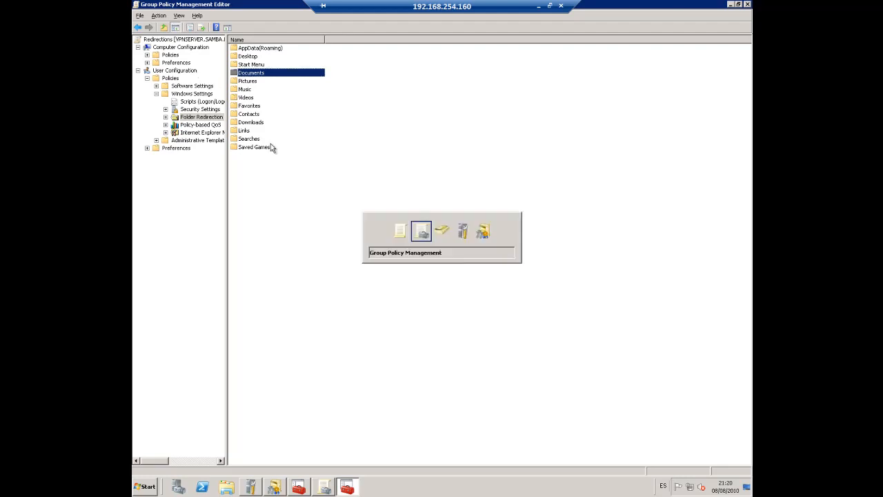
pyautogui.write('•••••••')
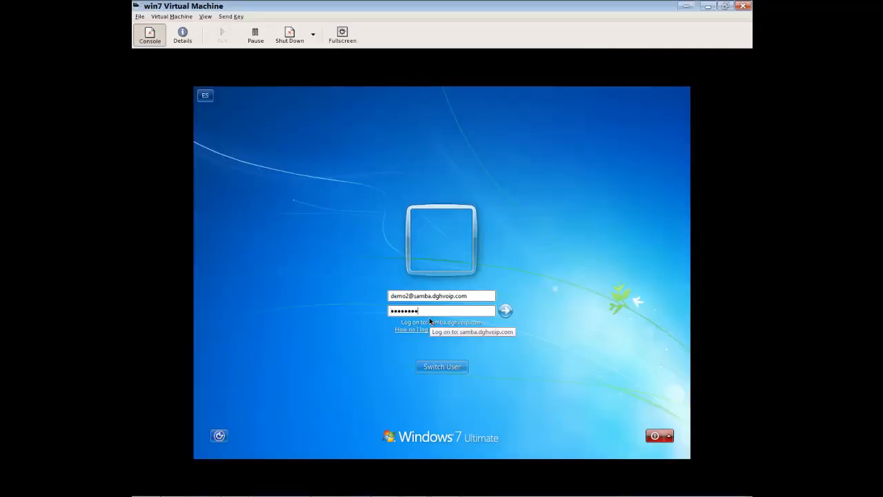
pyautogui.press('Return')
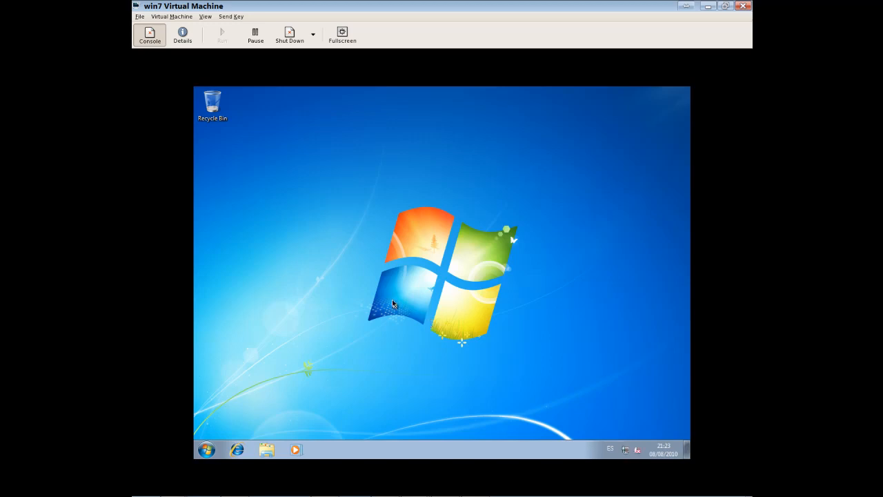
# Check that the Documents library is stored in My Documents on the vpnserver share
pyautogui.click(265, 449)
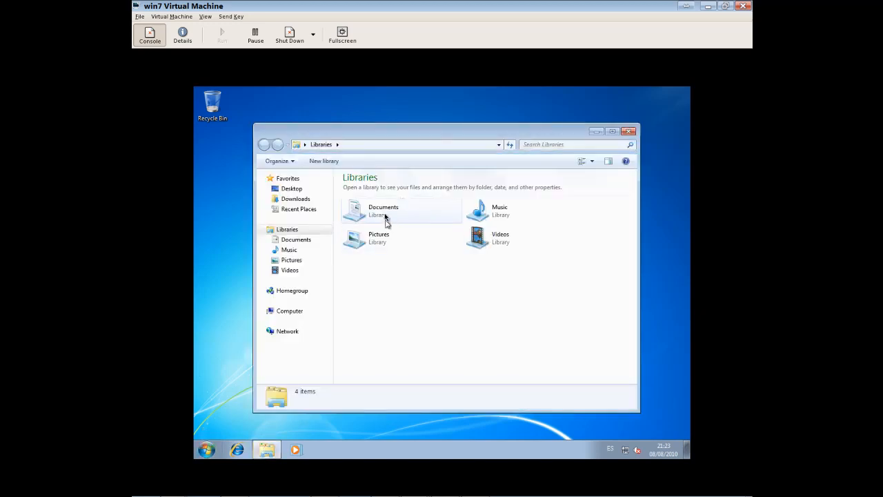
pyautogui.rightClick(385, 216)
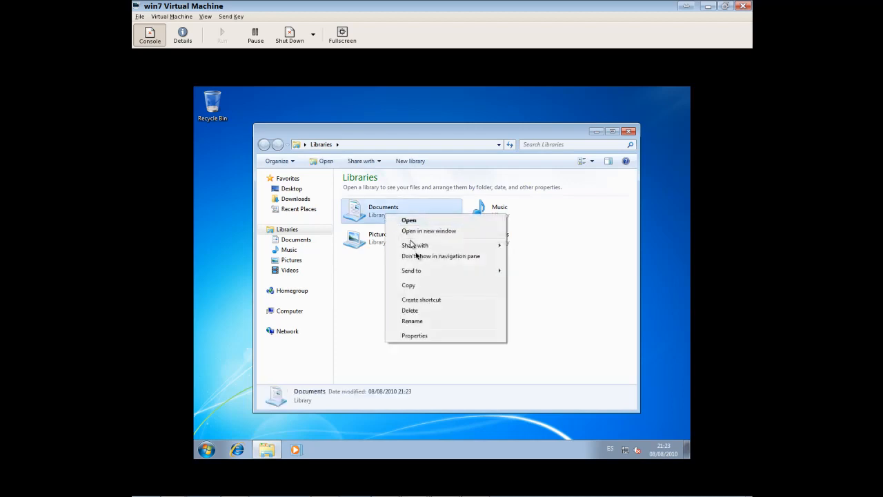
pyautogui.click(447, 338)
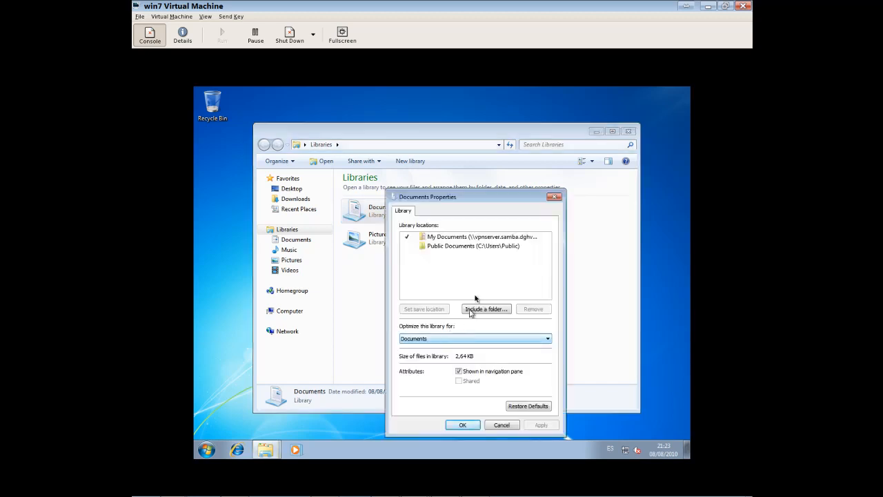
pyautogui.click(482, 239)
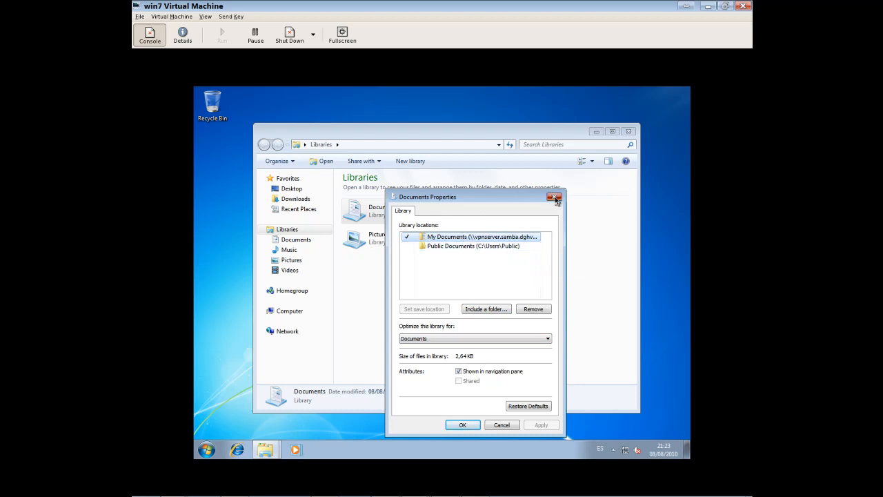
pyautogui.click(555, 198)
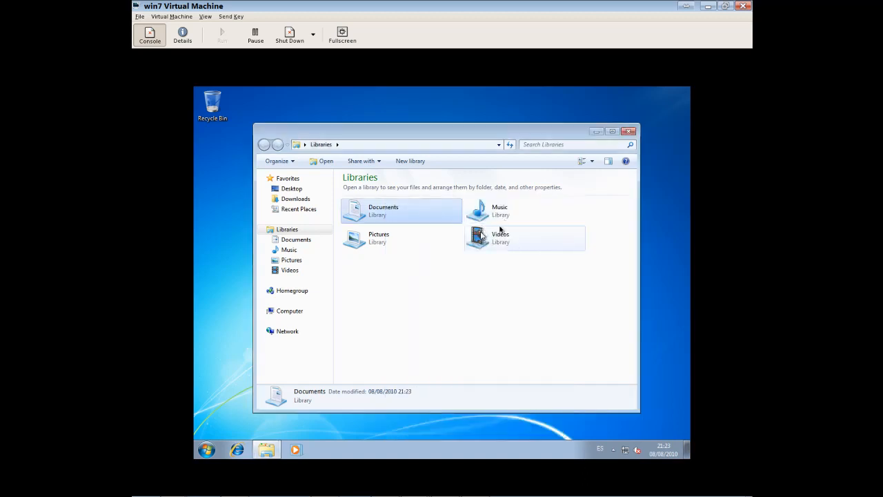
# Confirm the Music and Pictures libraries point to My Music and My Pictures on vpnserver
pyautogui.rightClick(500, 216)
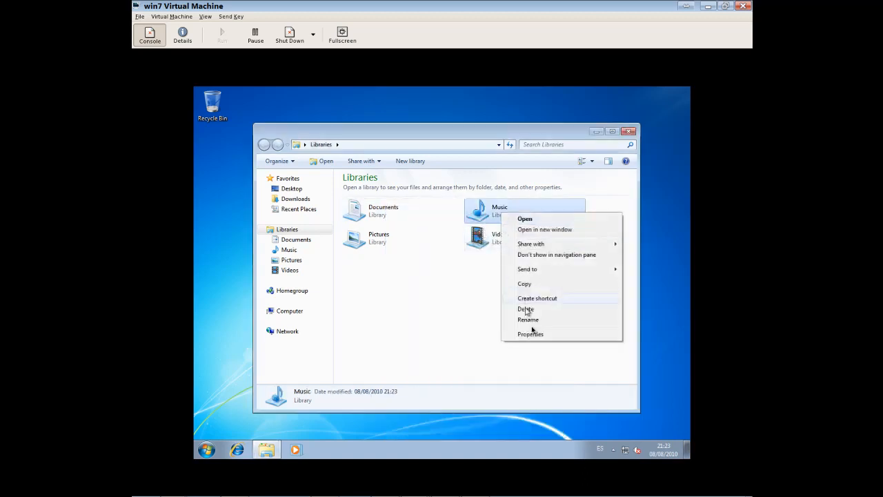
pyautogui.click(539, 338)
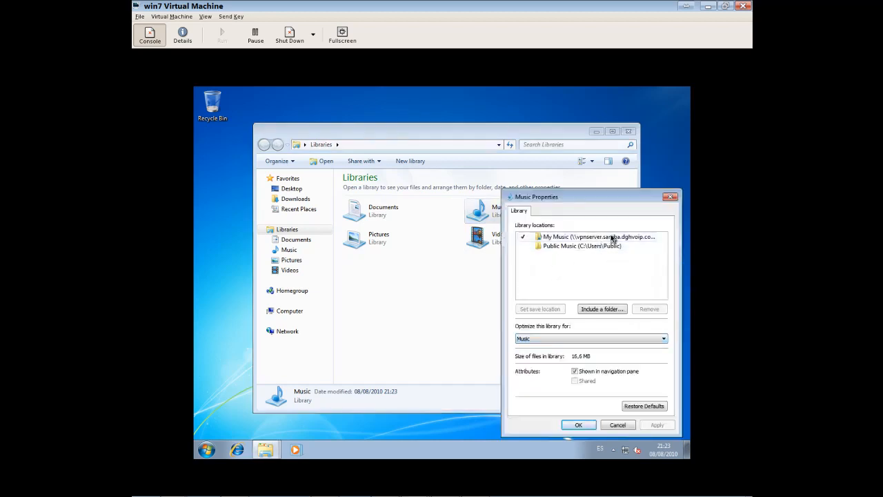
pyautogui.click(613, 238)
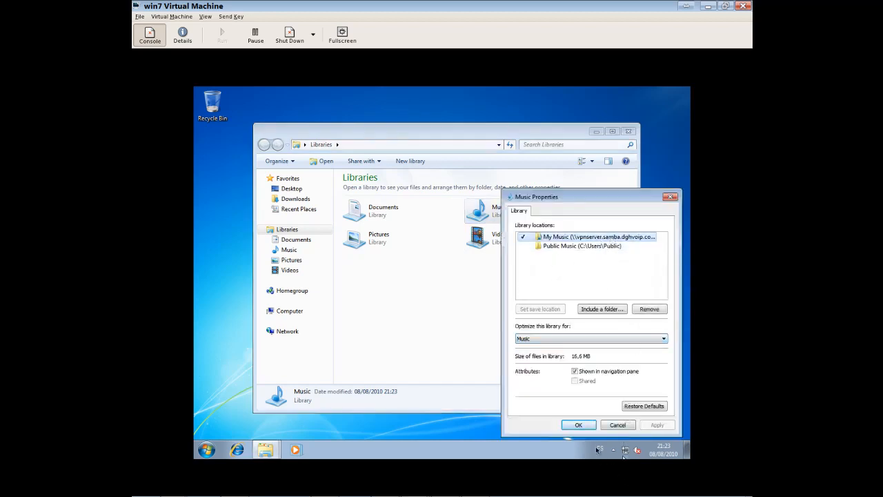
pyautogui.click(579, 425)
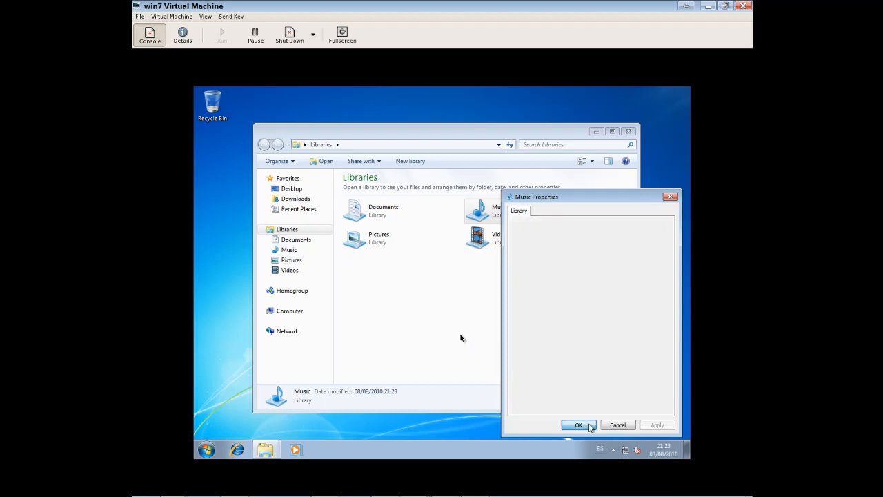
pyautogui.click(375, 241)
pyautogui.rightClick(375, 241)
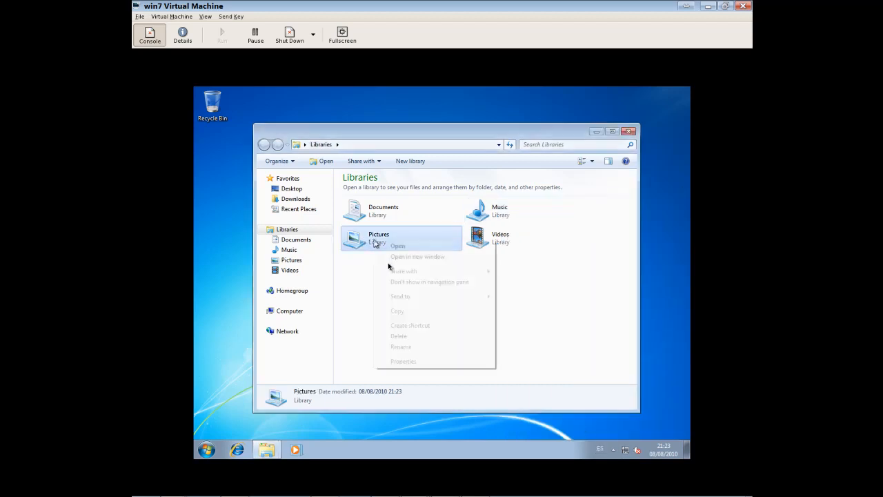
pyautogui.click(414, 363)
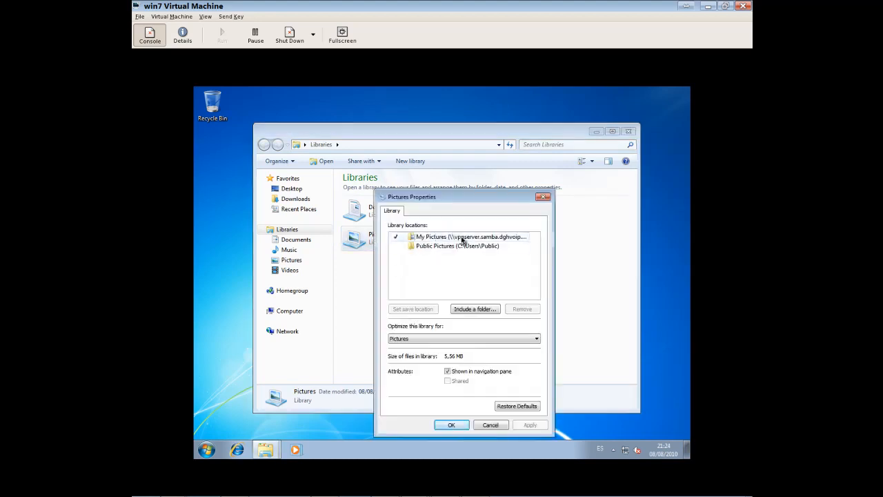
pyautogui.click(463, 239)
pyautogui.click(452, 424)
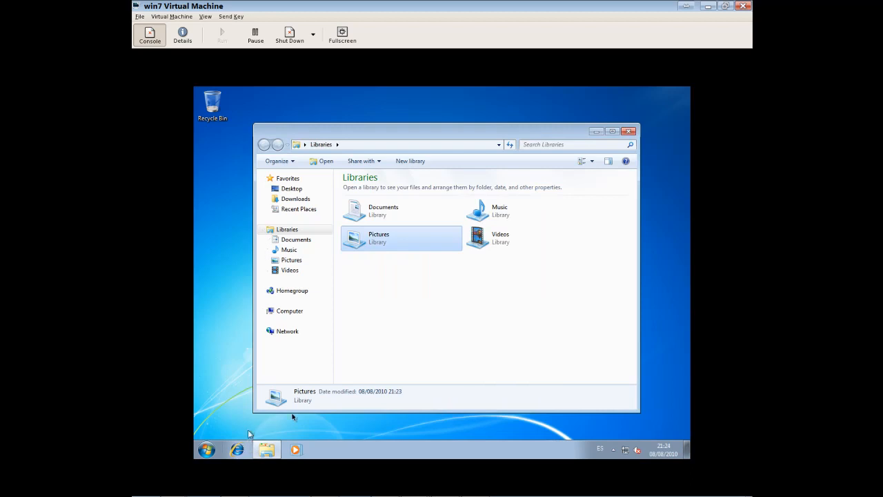
# Browse the Network computers list and select DAVE64-PC
pyautogui.click(291, 316)
pyautogui.click(287, 331)
pyautogui.click(511, 200)
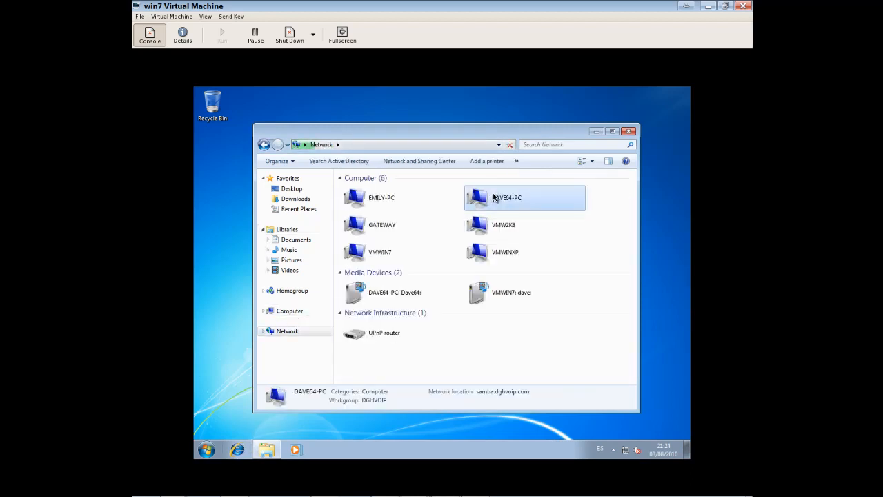
# Browse GATEWAY's Media\Musica\Variados folder and pick the Dave Koz - Together Again track
pyautogui.click(394, 232)
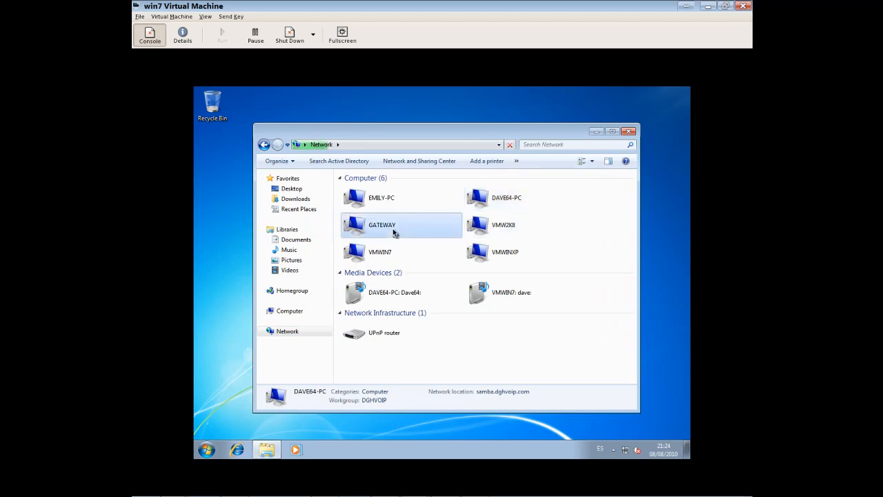
pyautogui.doubleClick(394, 232)
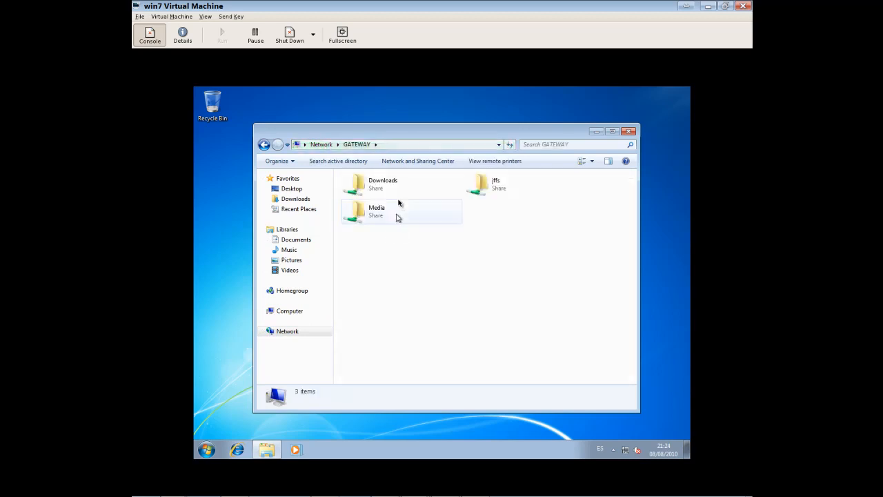
pyautogui.doubleClick(378, 211)
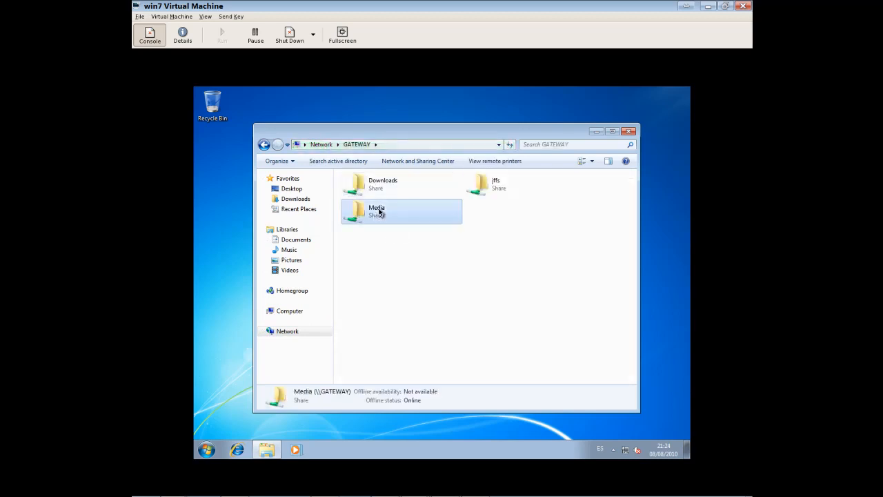
pyautogui.doubleClick(379, 210)
pyautogui.scroll(-12, 401, 312)
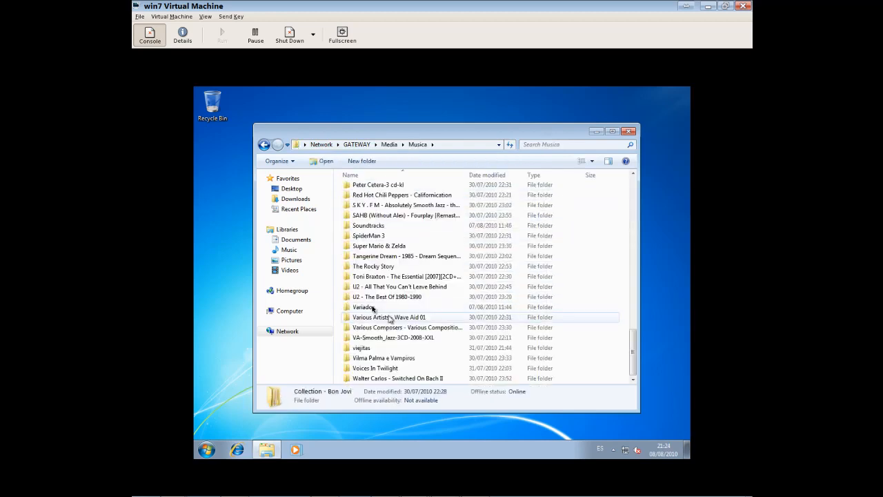
pyautogui.doubleClick(373, 310)
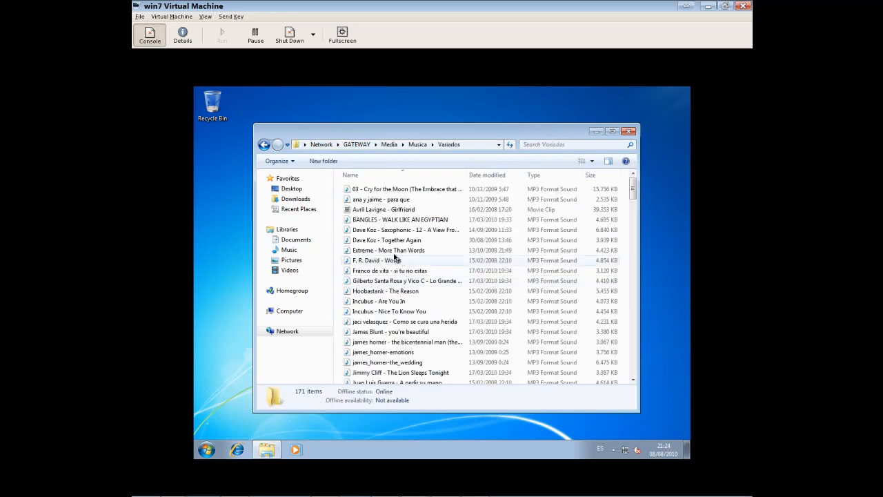
pyautogui.click(392, 242)
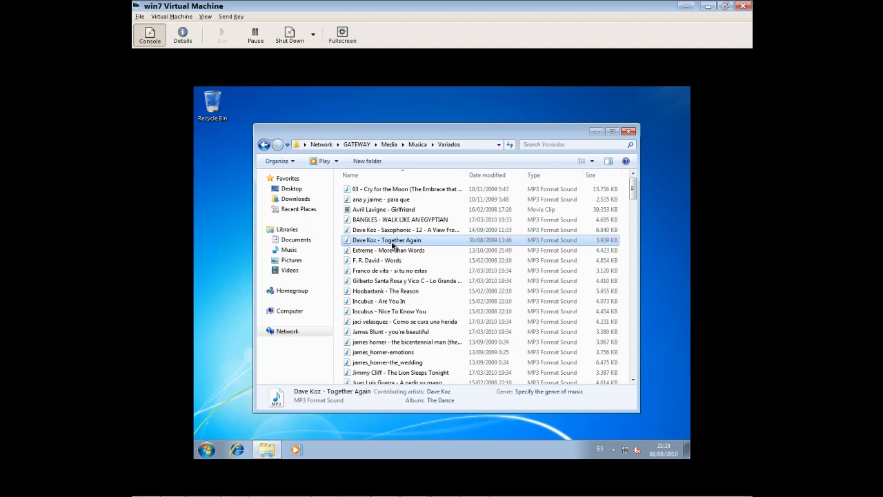
pyautogui.click(289, 249)
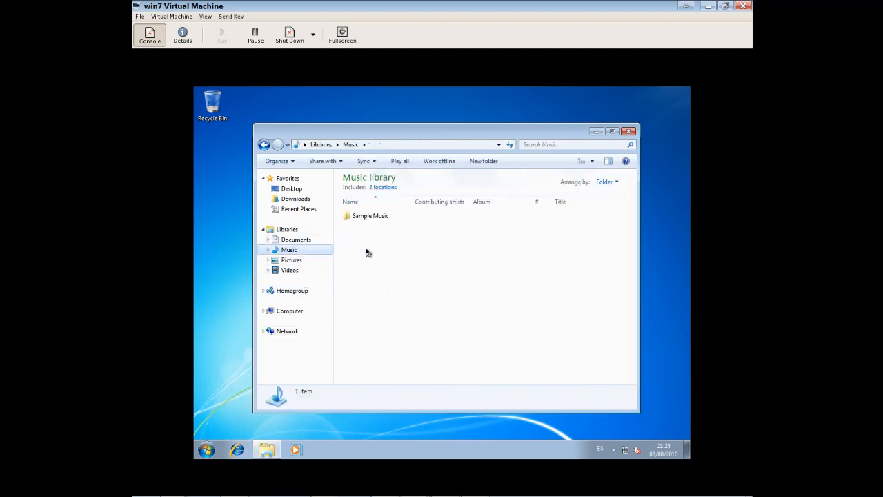
# Paste the Dave Koz - Together Again track into the Music library and select it
pyautogui.rightClick(367, 251)
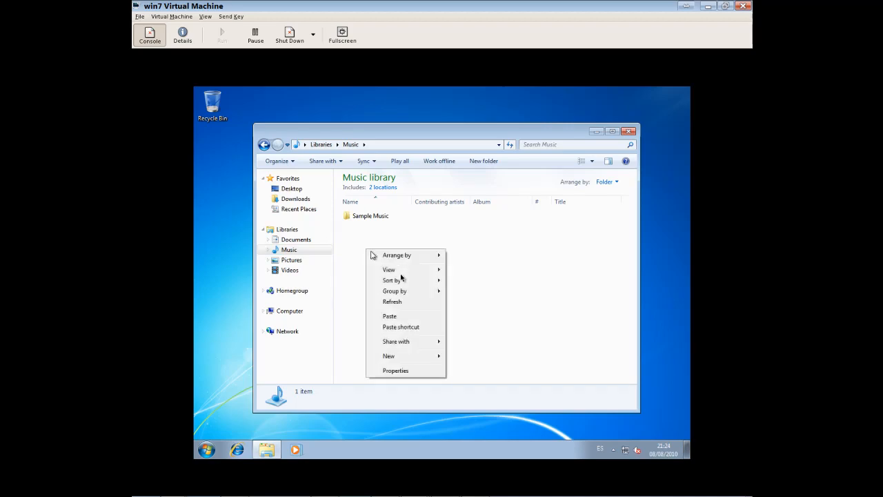
pyautogui.click(406, 318)
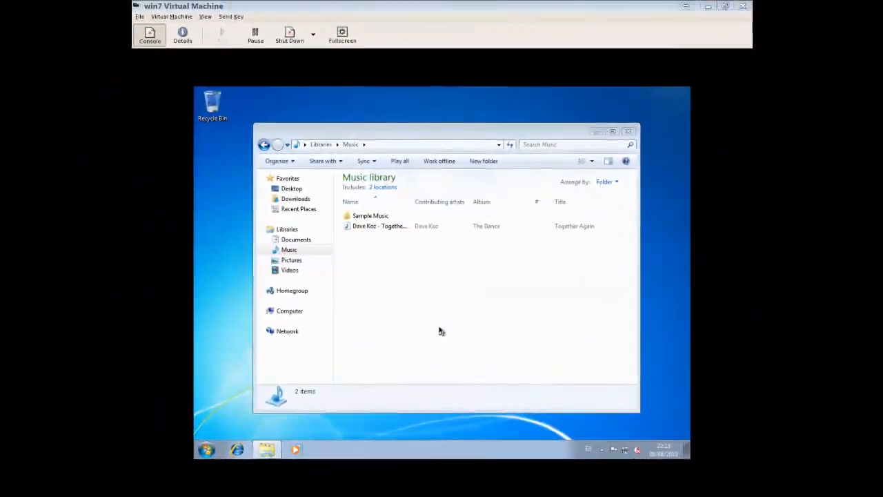
pyautogui.click(376, 228)
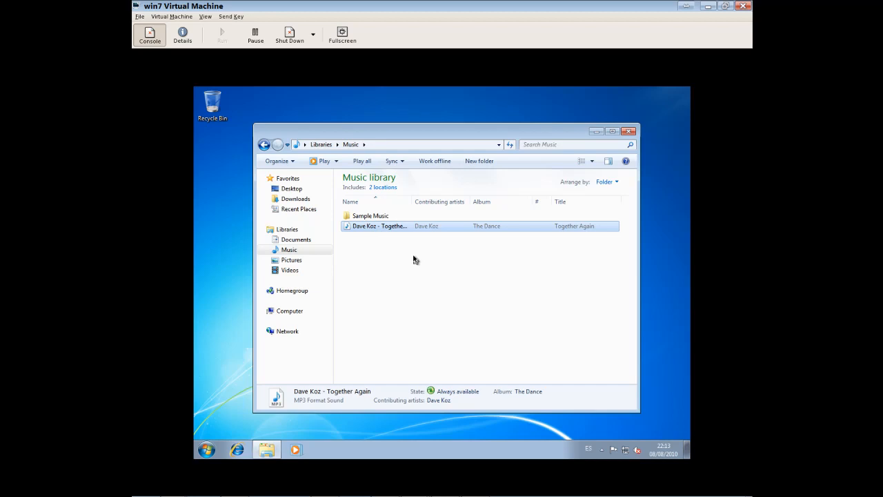
pyautogui.hotkey('alt', 'Tab')
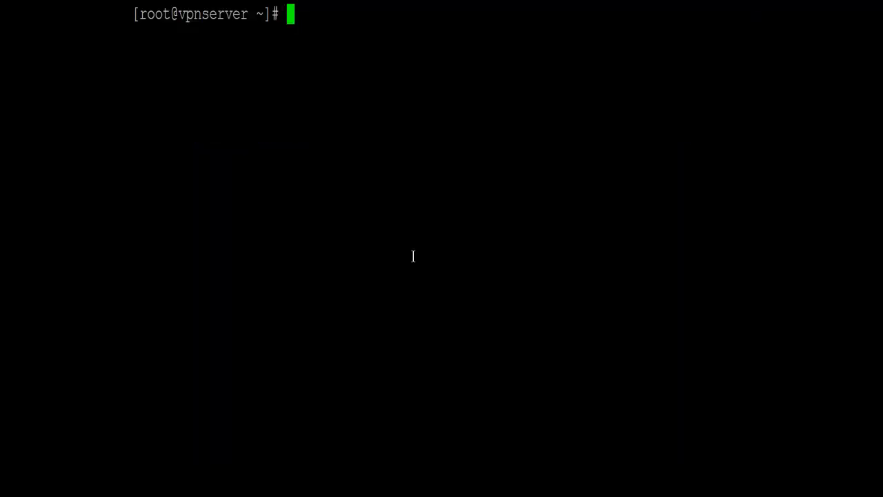
# List the user's profile folder under /home/profiles on the server
pyautogui.write('ls /gh')
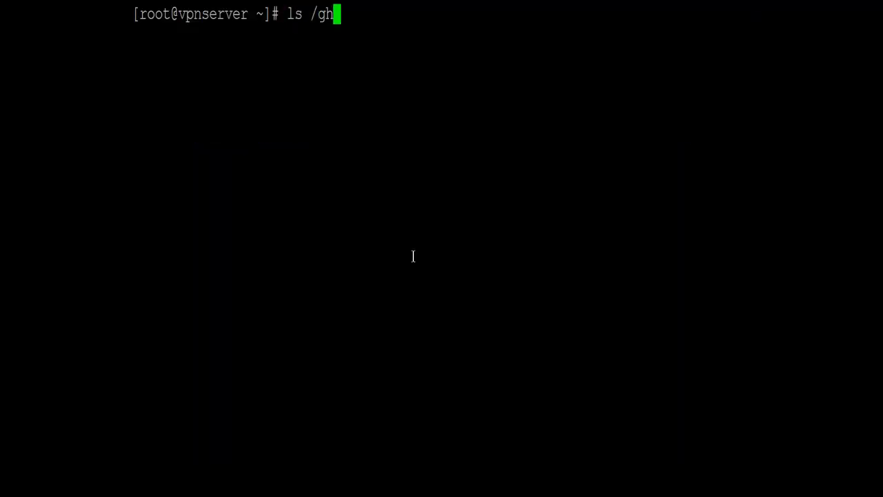
pyautogui.press('BackSpace')
pyautogui.press('BackSpace')
pyautogui.write('h')
pyautogui.press('Tab')
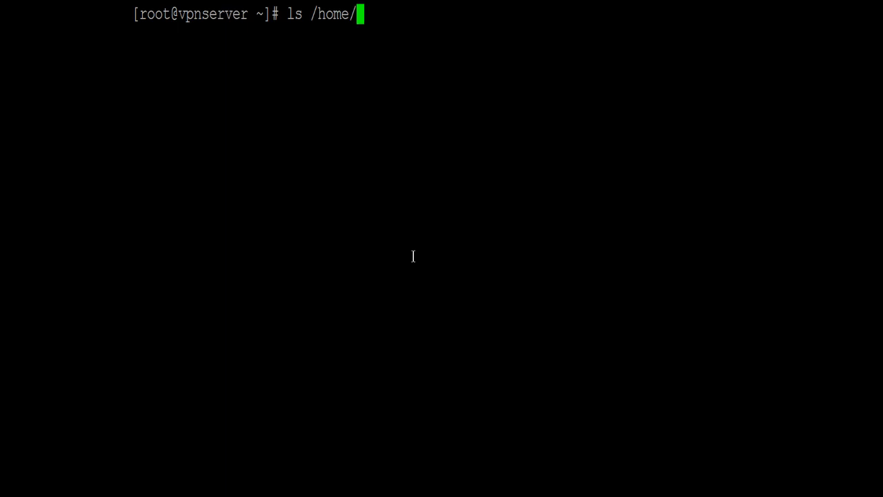
pyautogui.write('pr')
pyautogui.press('Tab')
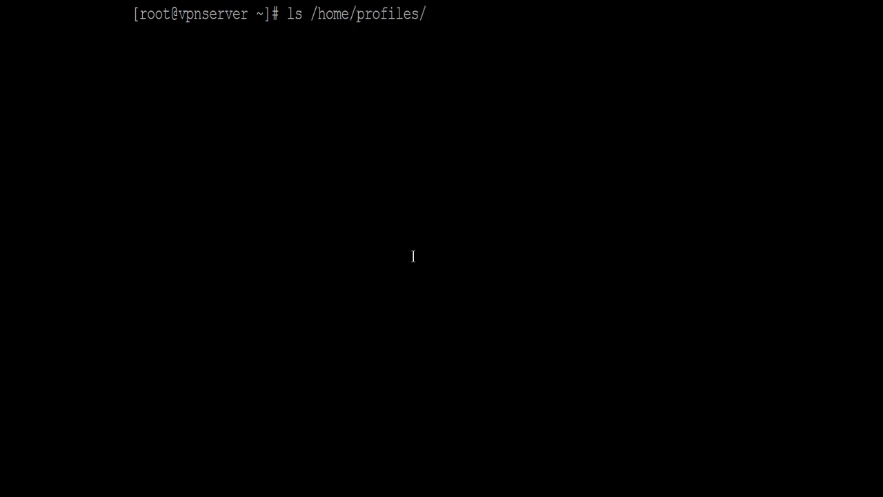
pyautogui.write('d')
pyautogui.press('Tab')
pyautogui.write('2')
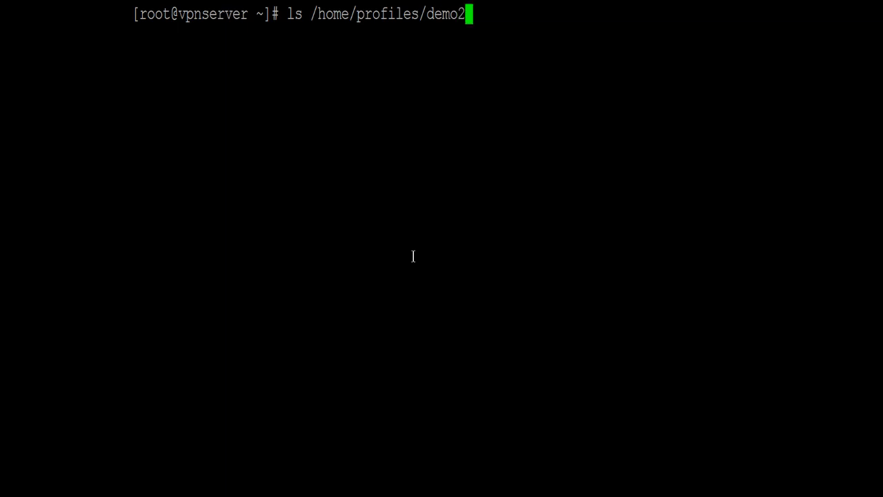
pyautogui.press('Tab')
pyautogui.press('Return')
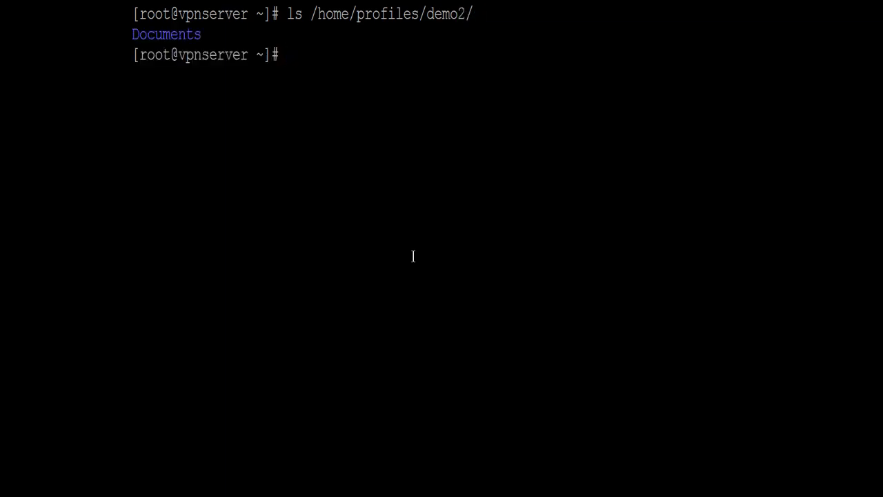
# List the profile's Documents folder, then My Music, showing Dave Koz - Together Again.mp3
pyautogui.press('Up')
pyautogui.write('D')
pyautogui.press('Tab')
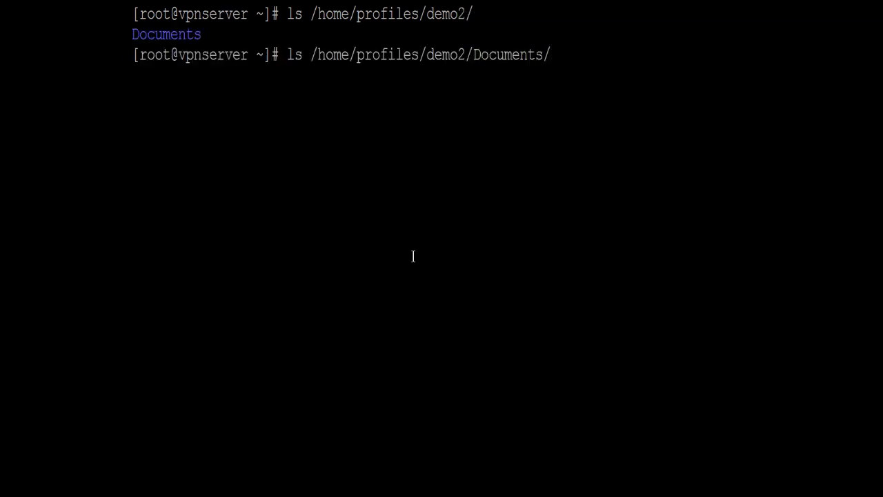
pyautogui.press('Return')
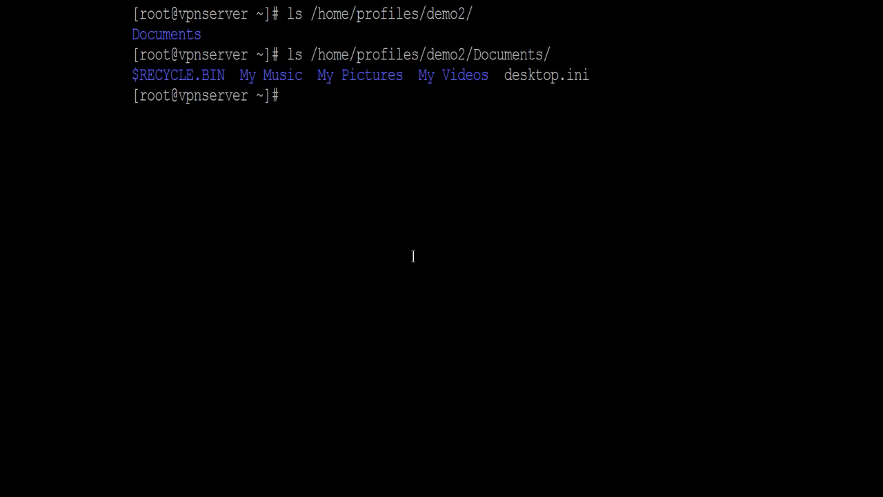
pyautogui.press('Up')
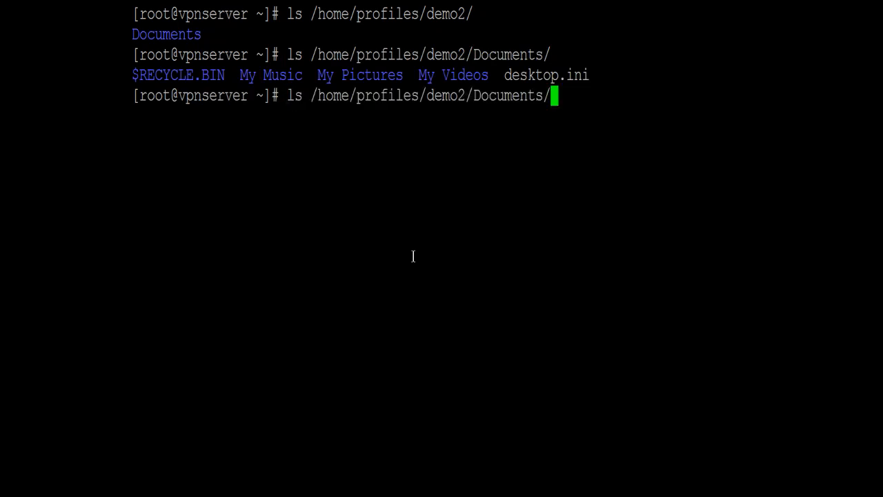
pyautogui.write('My')
pyautogui.press('Tab')
pyautogui.write('M')
pyautogui.press('Tab')
pyautogui.press('Return')
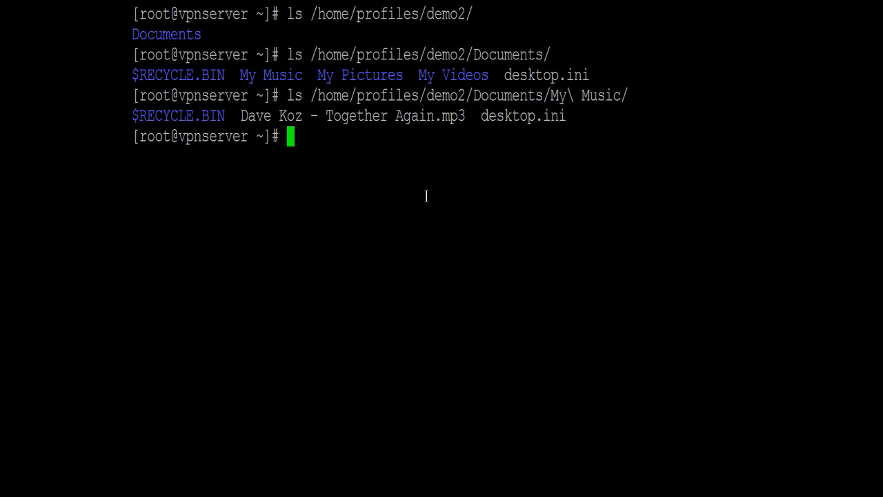
pyautogui.hotkey('alt', 'Tab')
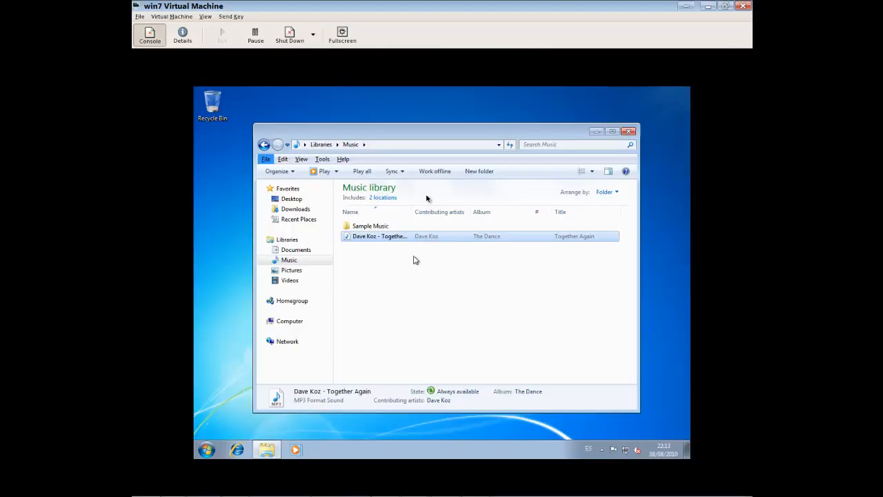
# Create a New Text Document in the Videos library, write 'test' in it and save
pyautogui.click(295, 269)
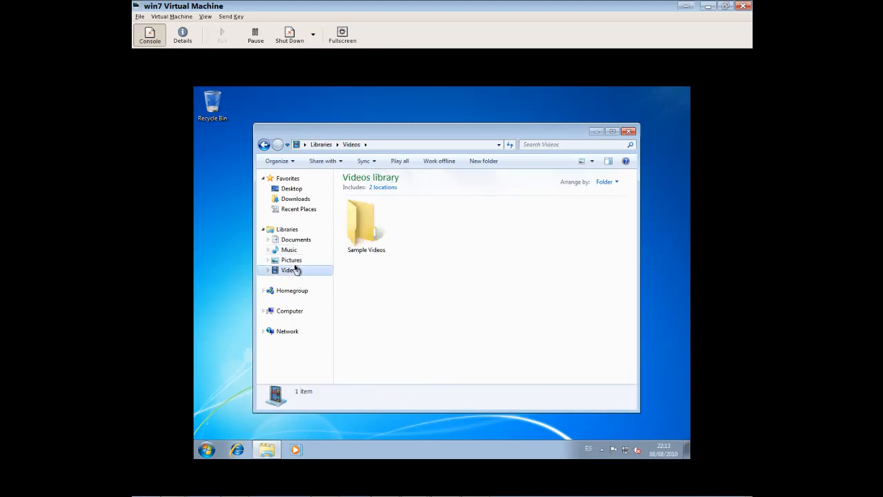
pyautogui.rightClick(381, 276)
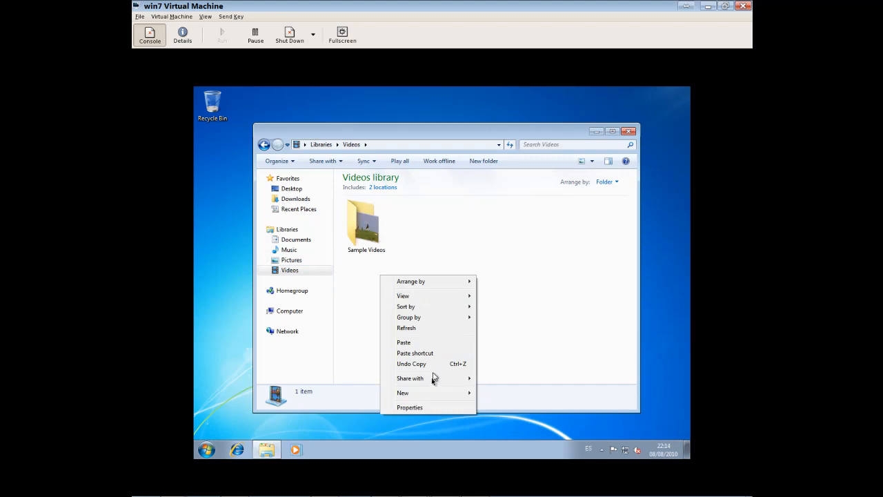
pyautogui.moveTo(439, 400)
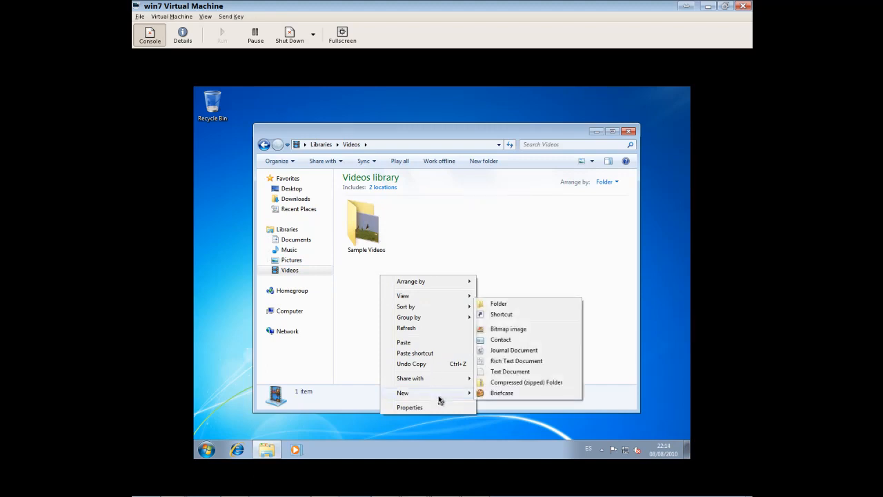
pyautogui.click(510, 372)
pyautogui.press('Return')
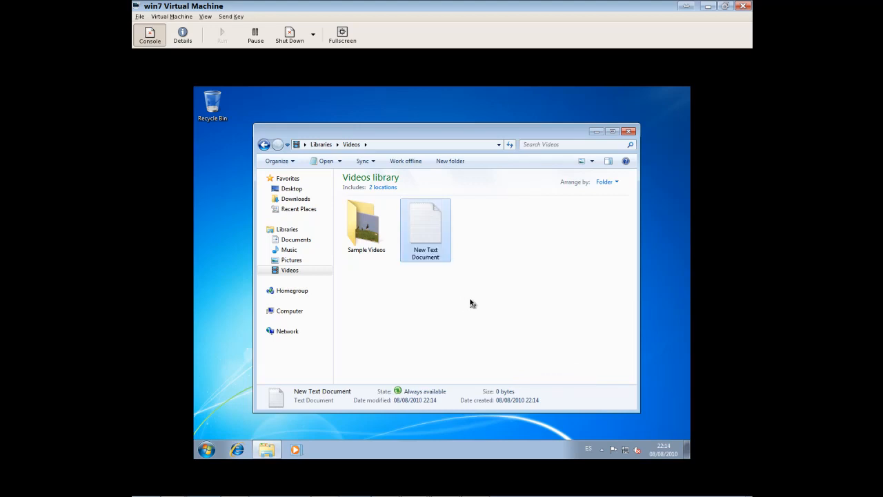
pyautogui.press('Return')
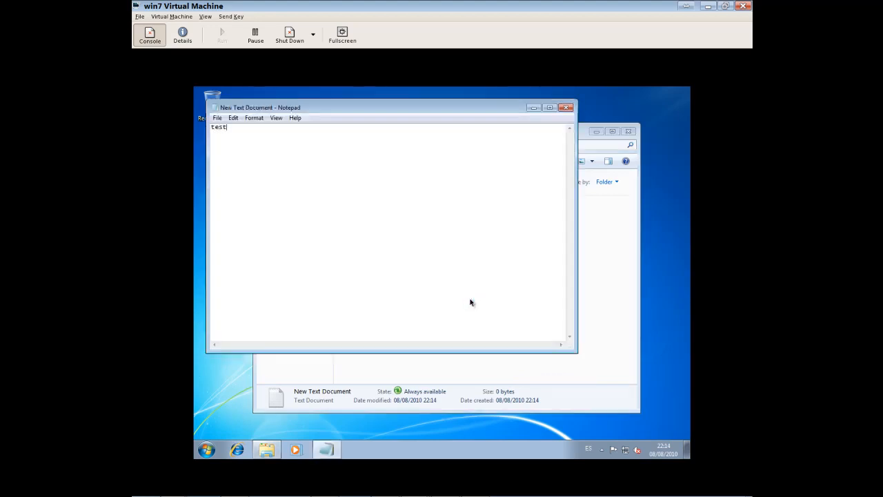
pyautogui.click(566, 108)
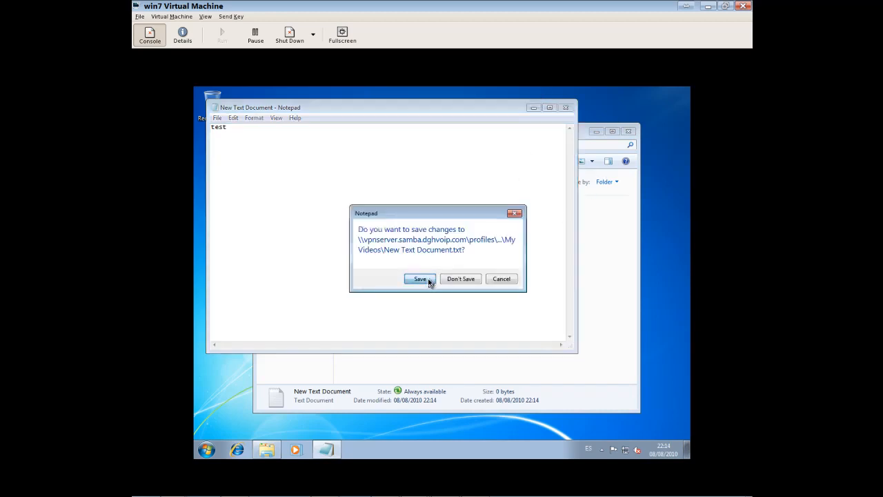
pyautogui.click(419, 279)
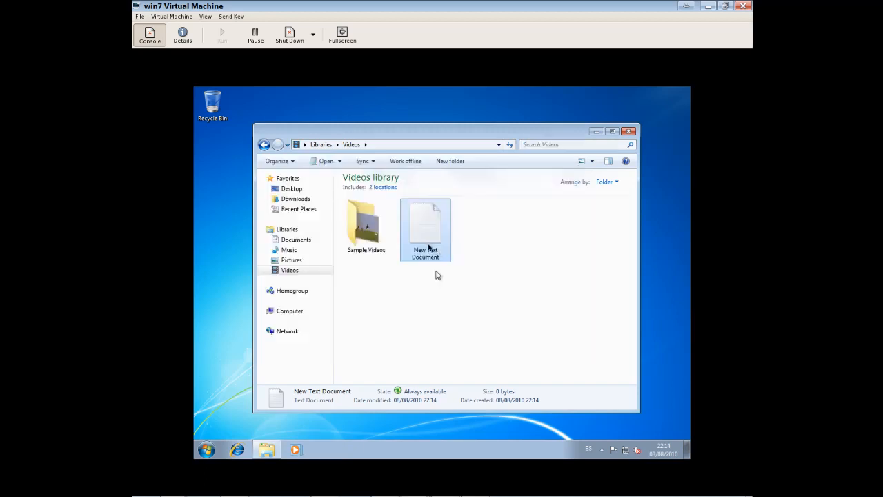
# End the Windows 7 session from the Start menu
pyautogui.click(207, 450)
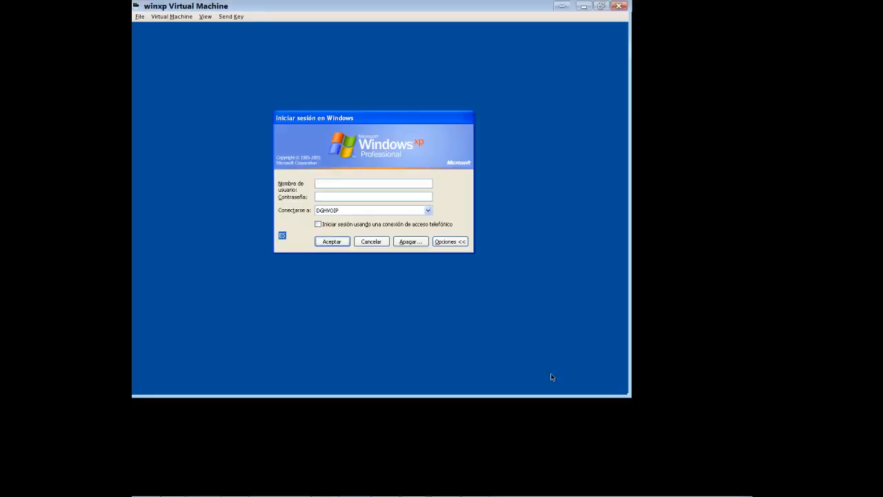
pyautogui.click(421, 274)
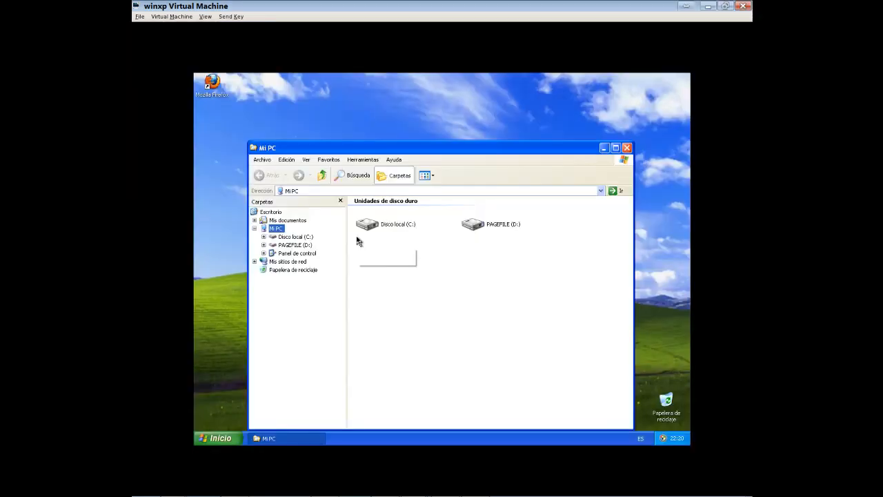
# On XP, check Mi música, Mis imágenes and Mis vídeos, then open the New Text Document
pyautogui.click(297, 222)
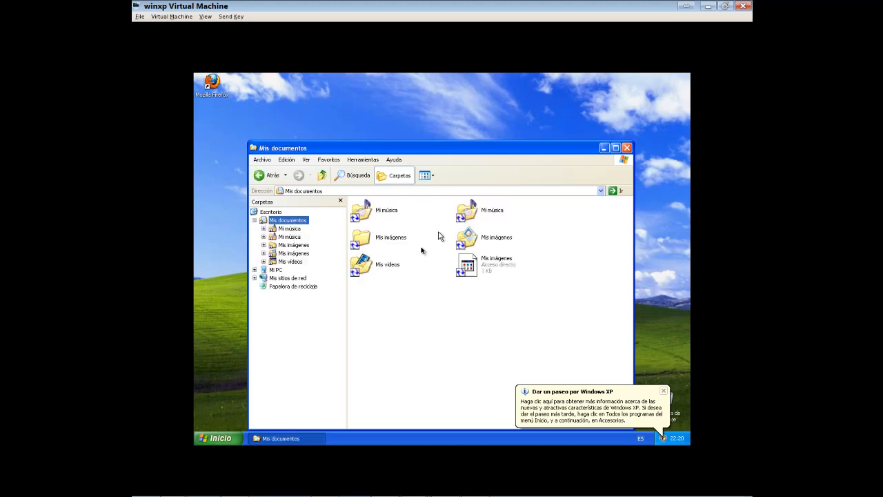
pyautogui.doubleClick(481, 220)
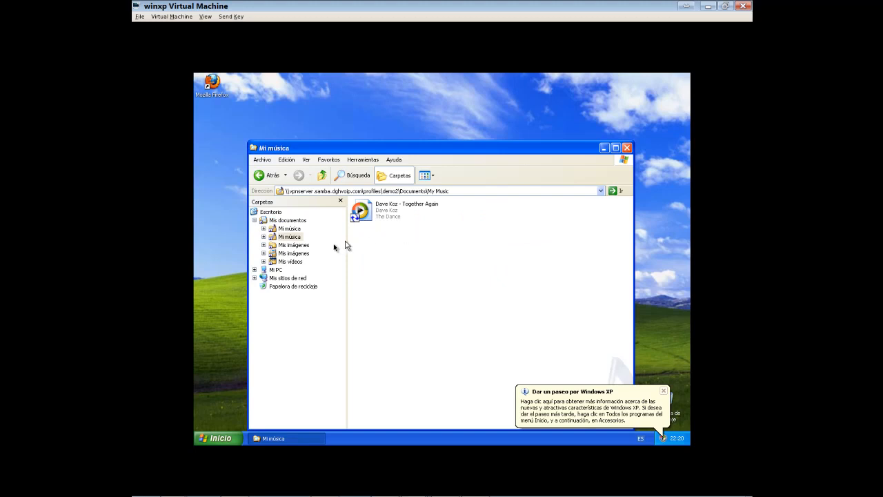
pyautogui.click(304, 253)
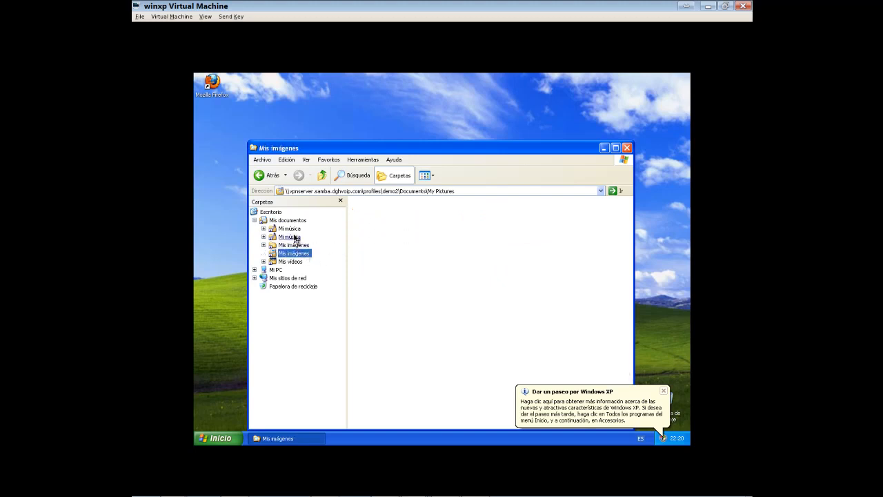
pyautogui.click(294, 238)
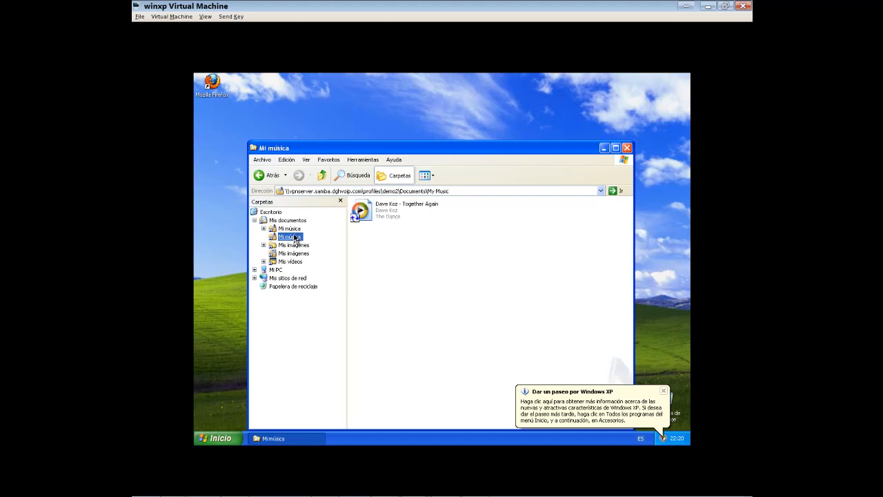
pyautogui.click(295, 253)
pyautogui.click(294, 261)
pyautogui.doubleClick(397, 212)
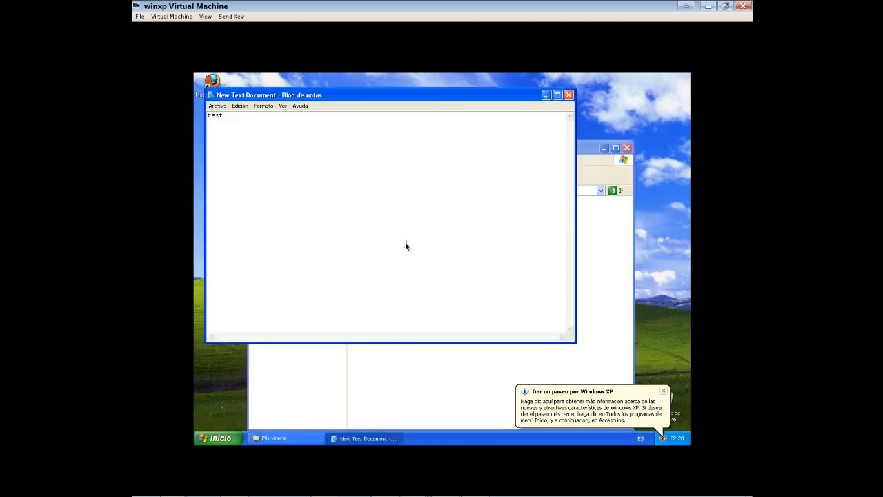